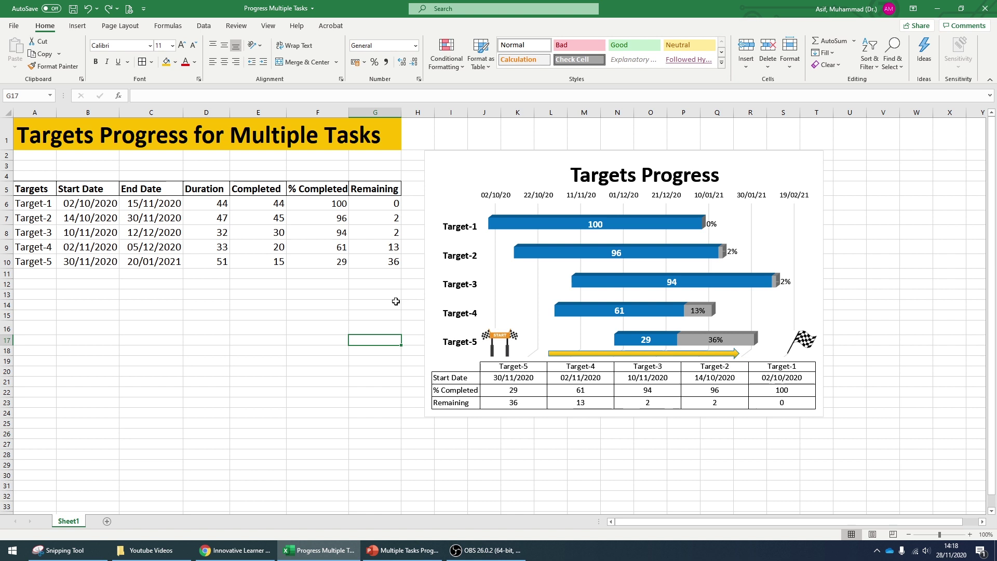
Copy the Targets table A5:G10 and paste it at cell A30.
left_click_drag(31, 192, 374, 263)
key("ctrl+c")
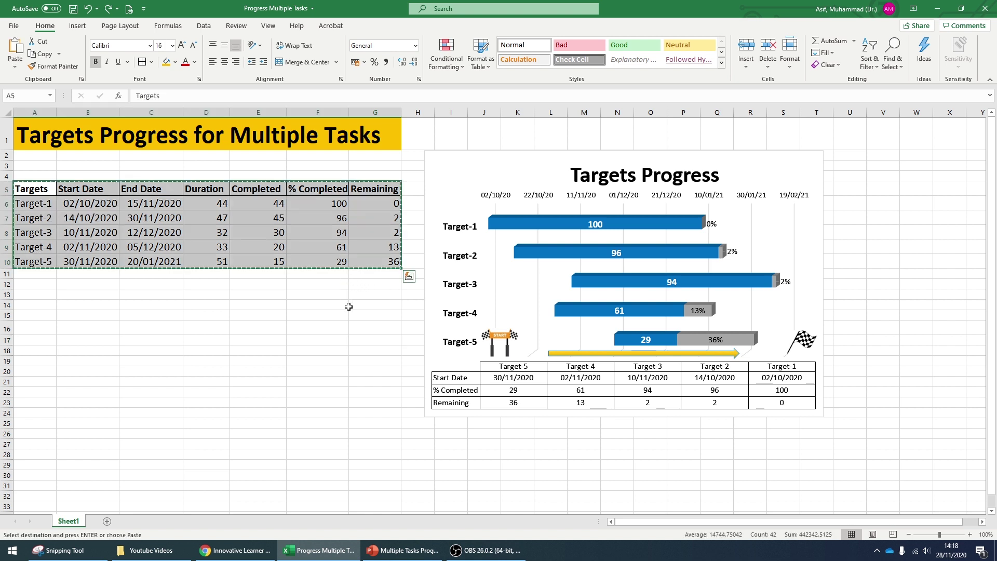
scroll(346, 306, "down", 6)
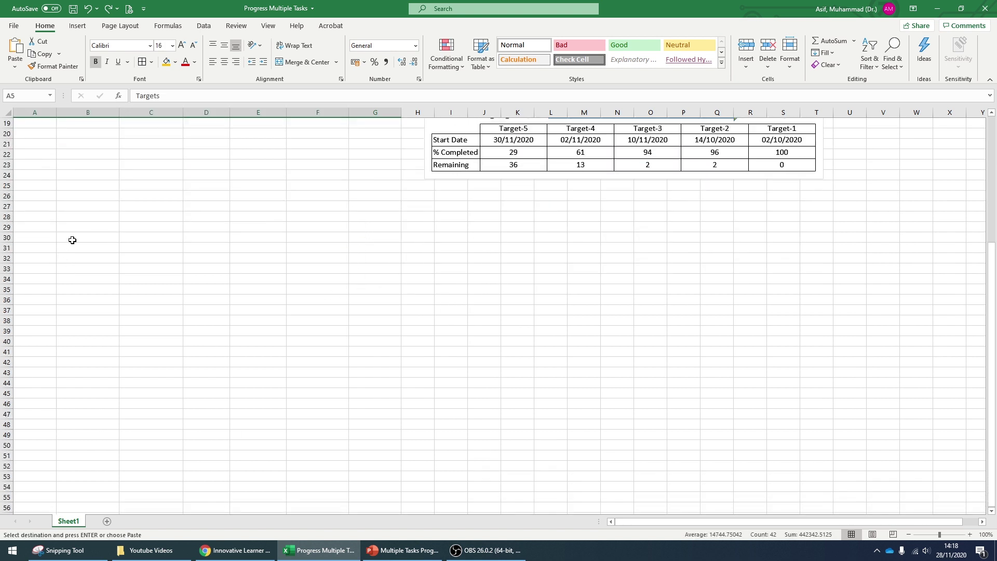
scroll(73, 240, "down", 2)
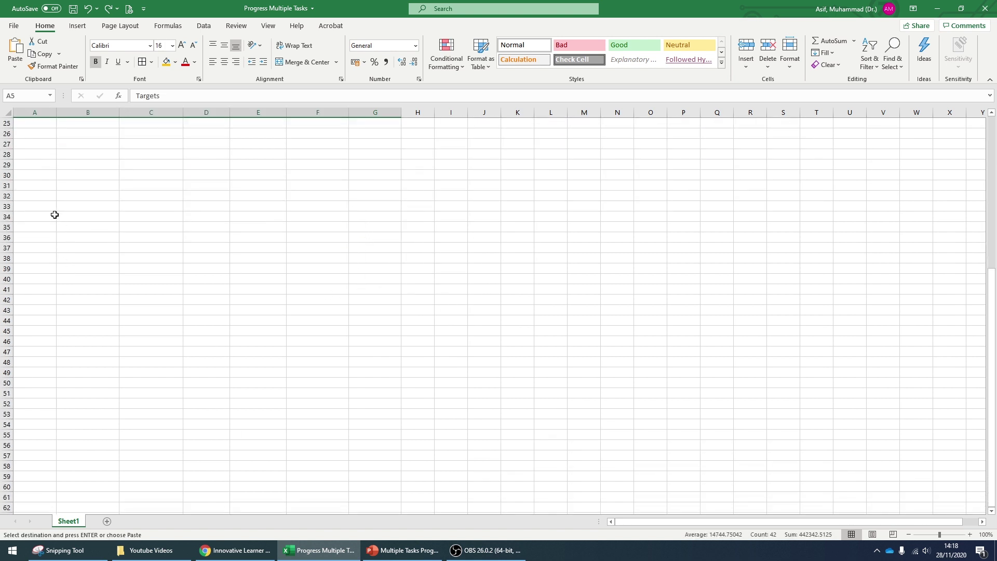
left_click(31, 175)
key("ctrl+v")
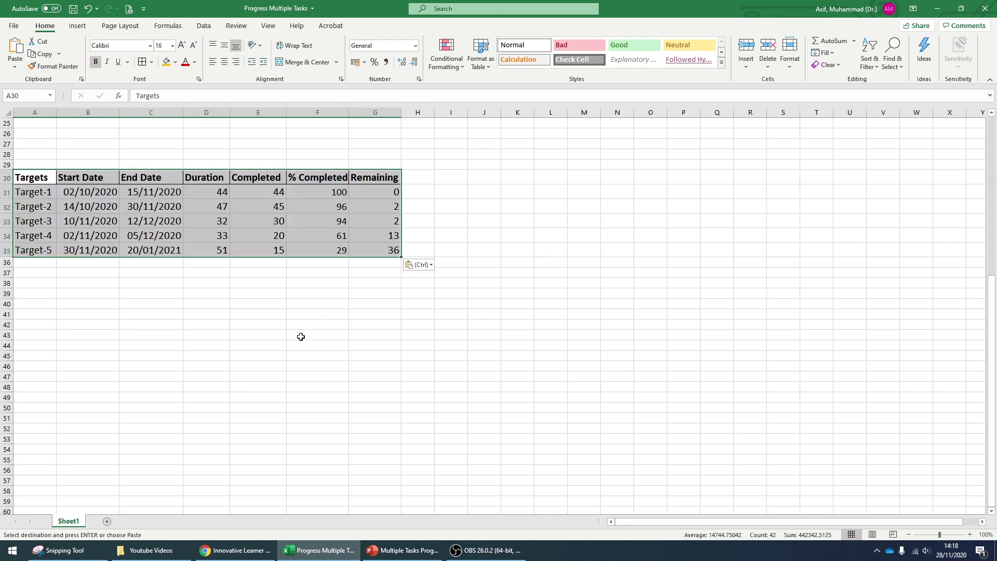
left_click(259, 314)
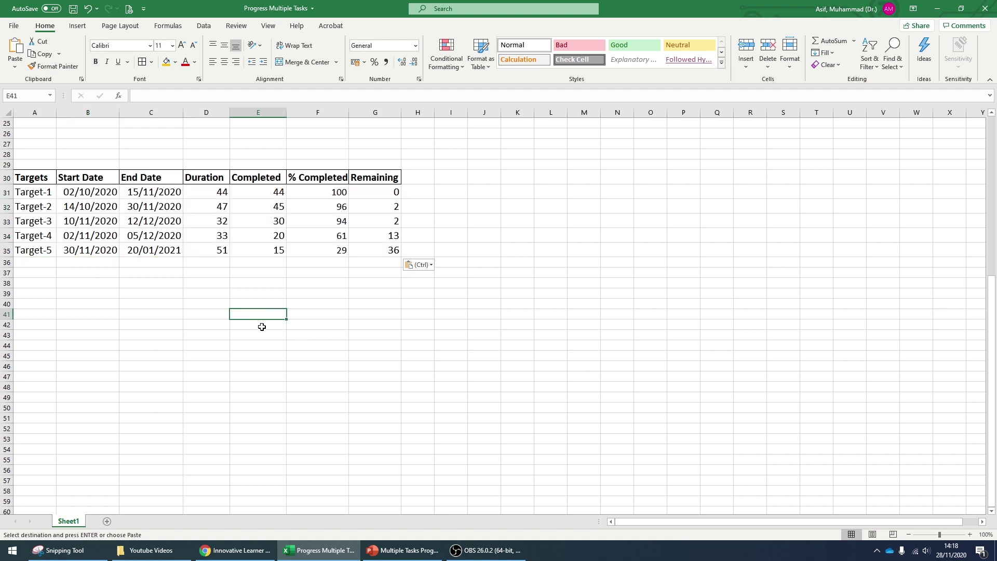
Clear the copied Duration values D31:D35 and check the row 31 cells.
left_click_drag(223, 193, 214, 249)
key("Delete")
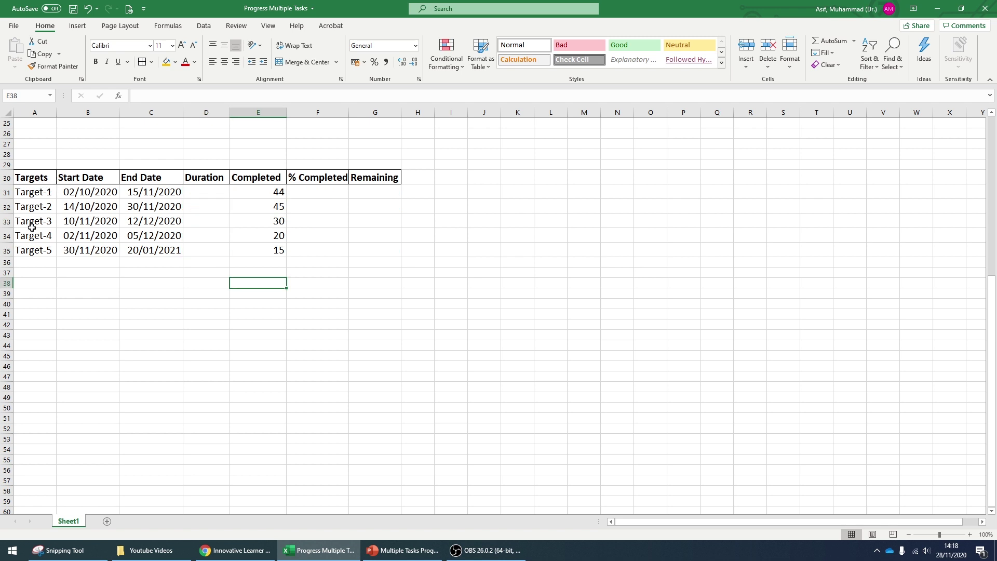
left_click(36, 192)
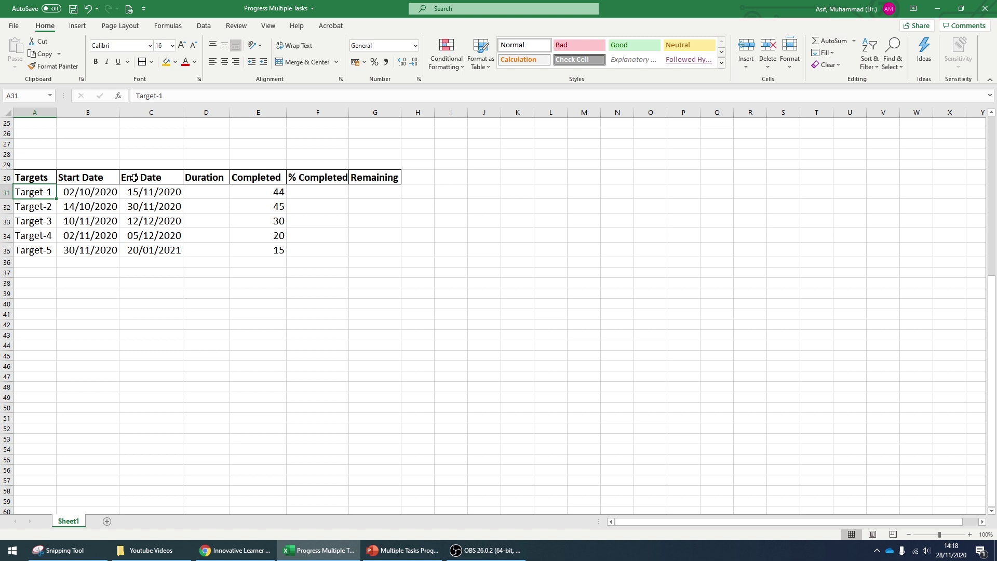
left_click(89, 194)
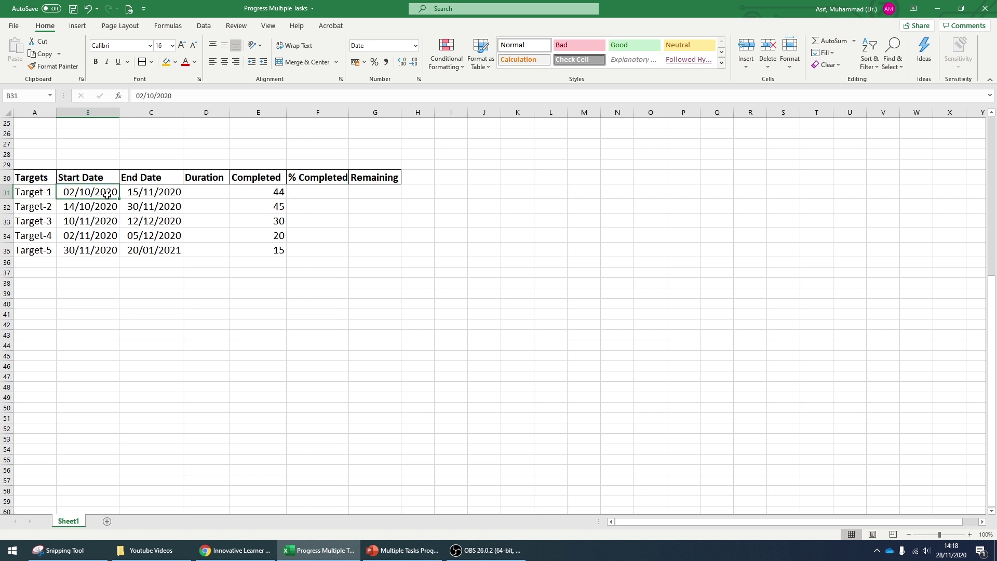
left_click(151, 195)
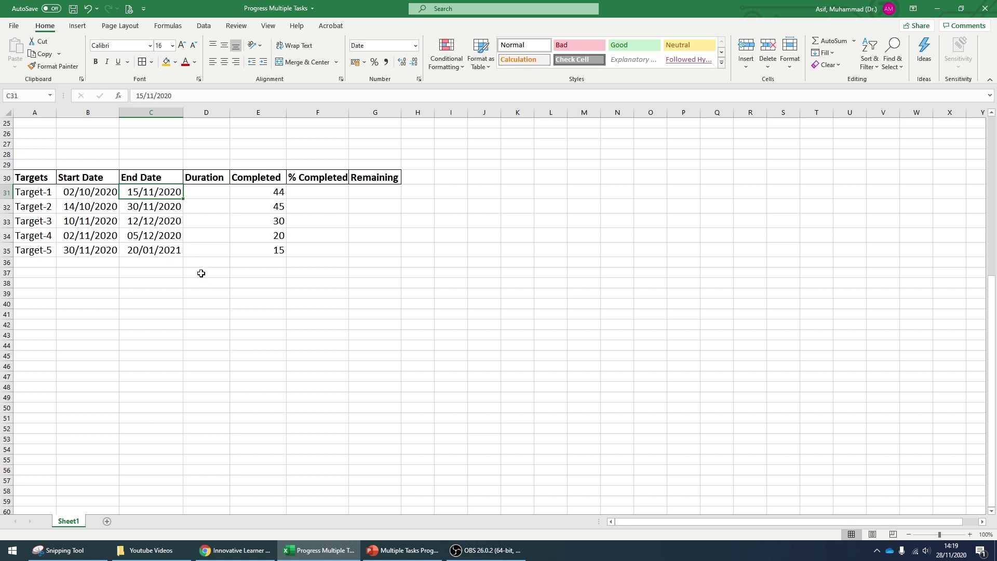
left_click(217, 193)
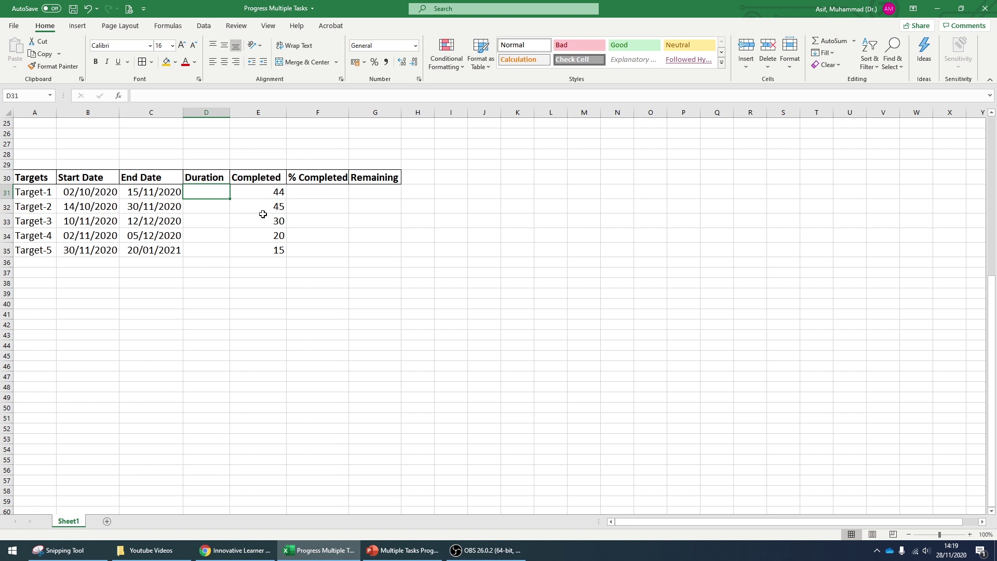
left_click(319, 190)
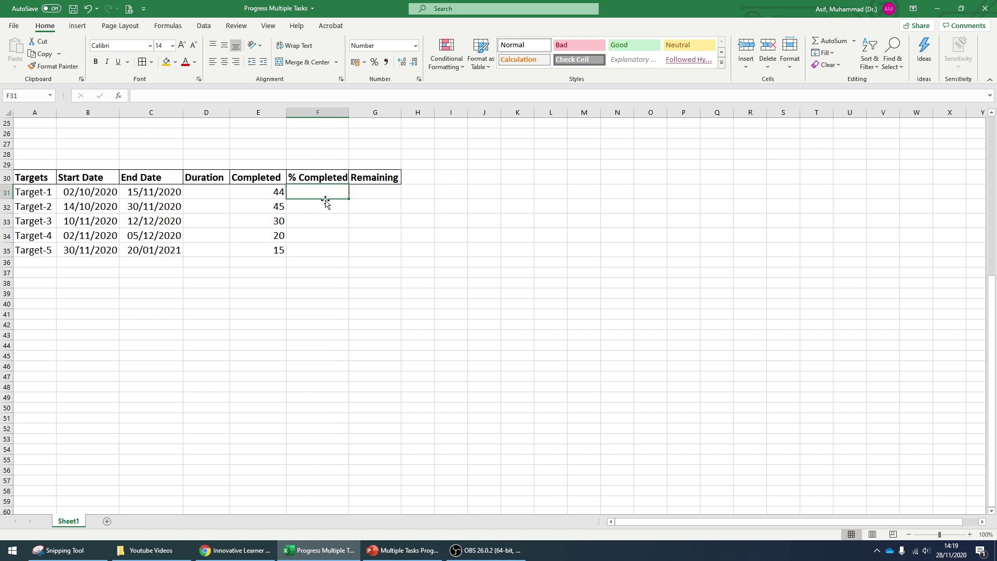
left_click(372, 194)
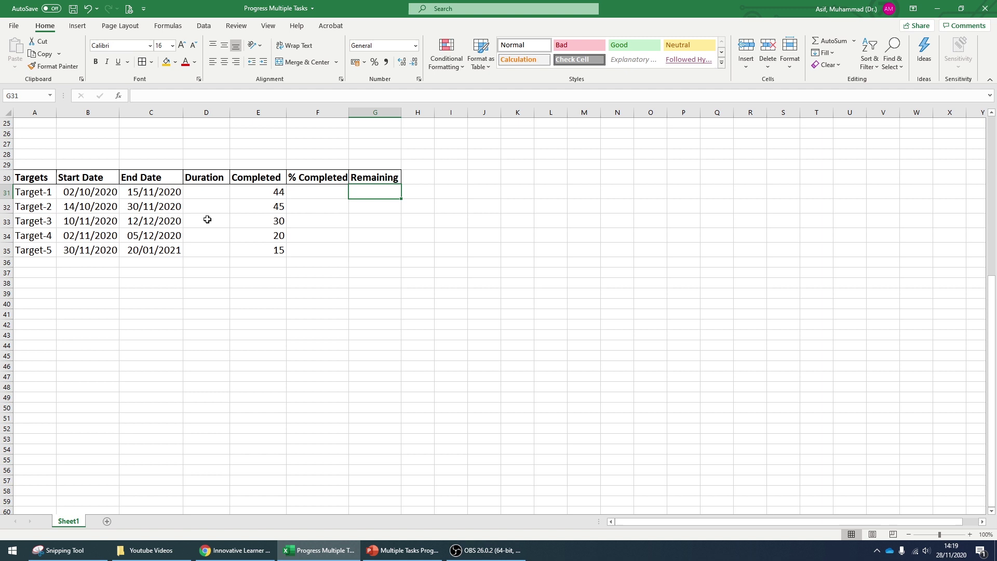
left_click(211, 192)
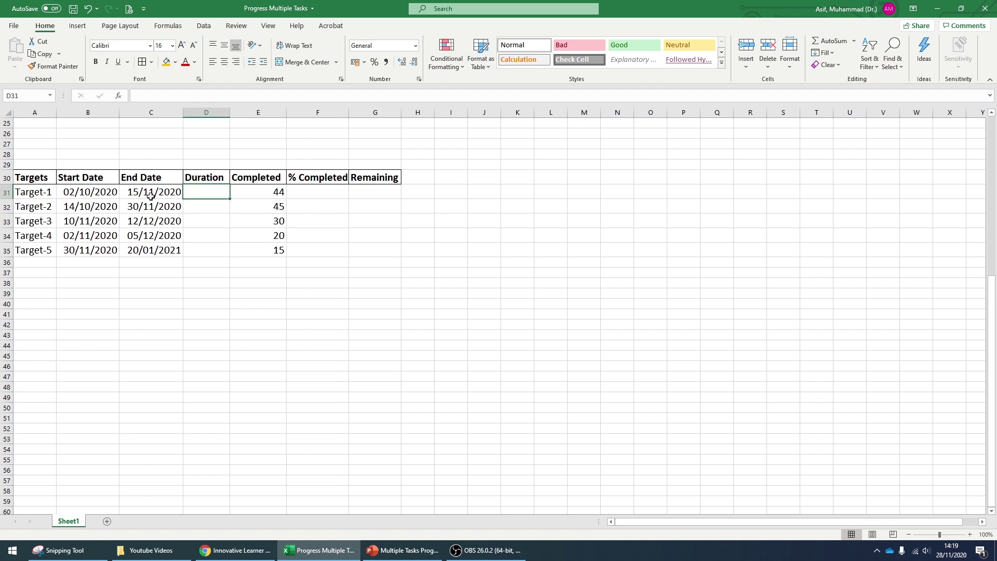
Enter =C31-B31 in D31 and fill it to D35, giving 44, 47, 32, 33, 51.
type("=")
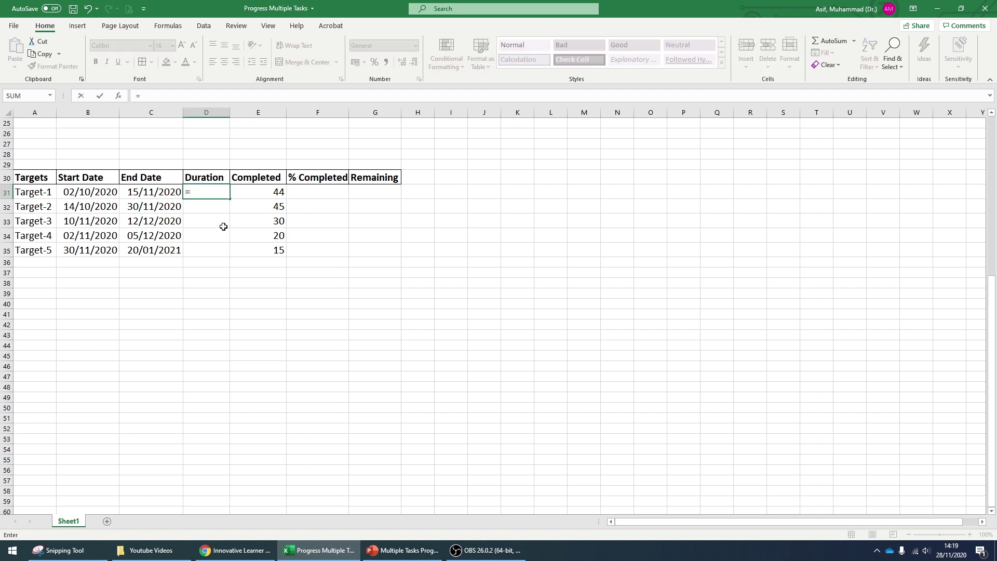
left_click(139, 192)
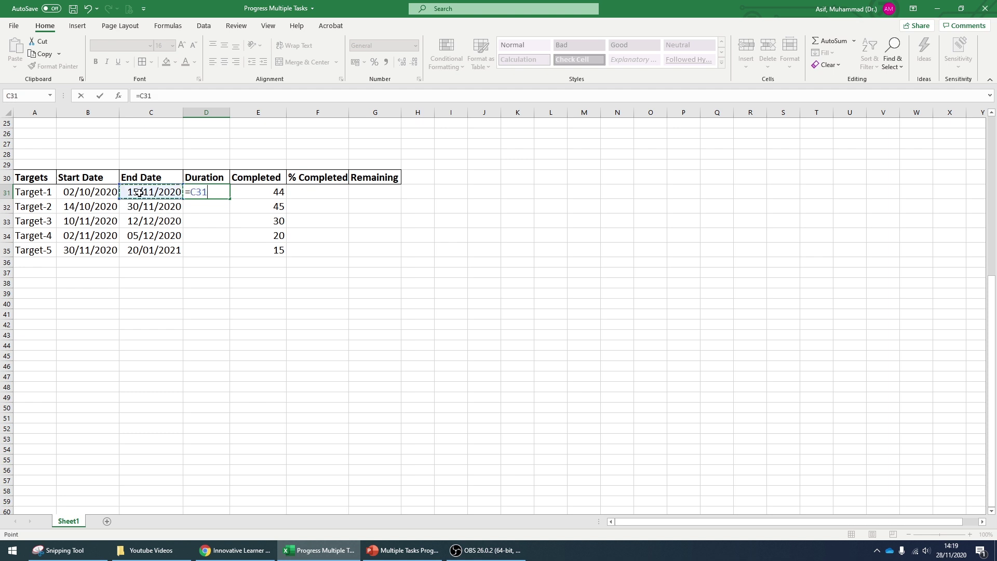
type("-")
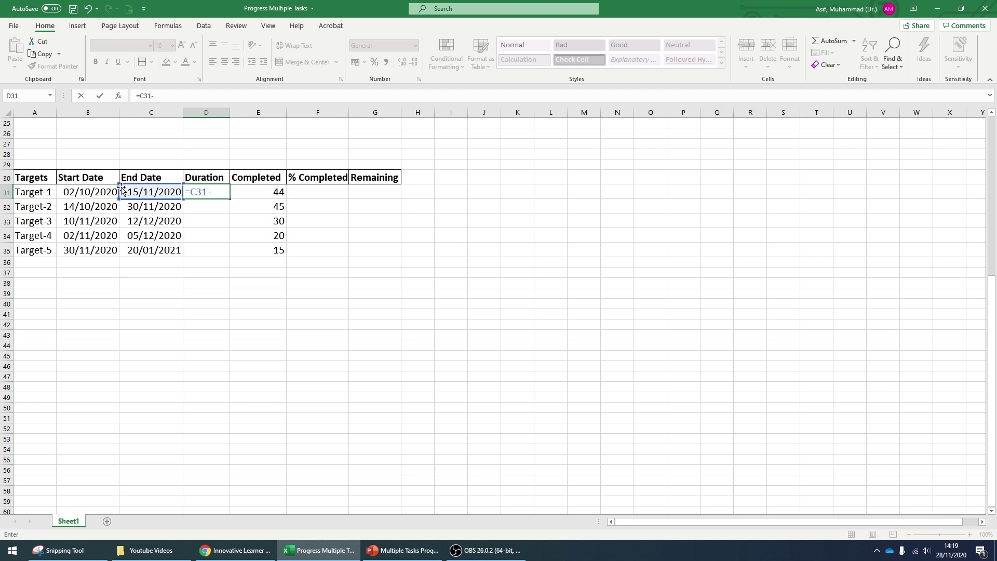
left_click(100, 191)
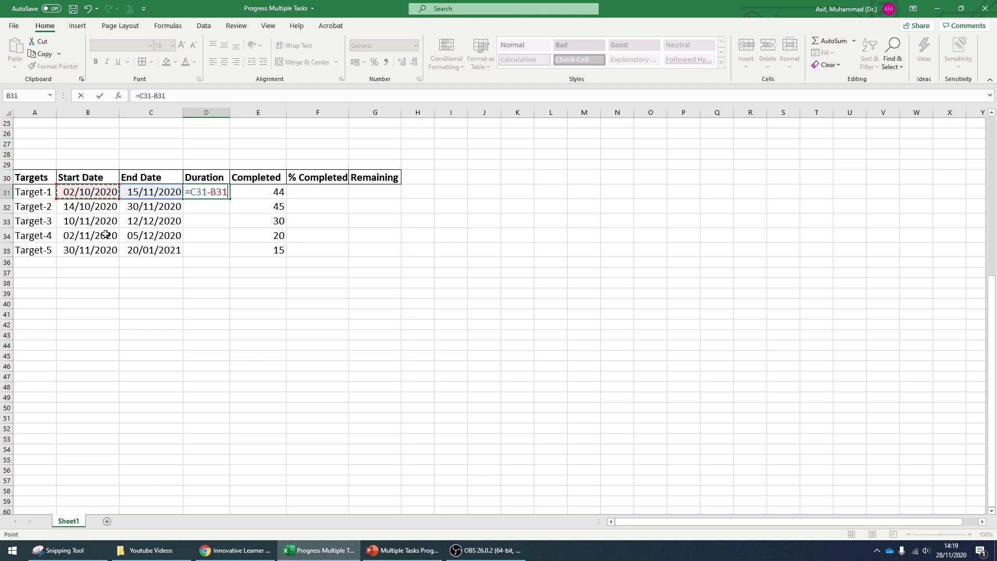
key("Return")
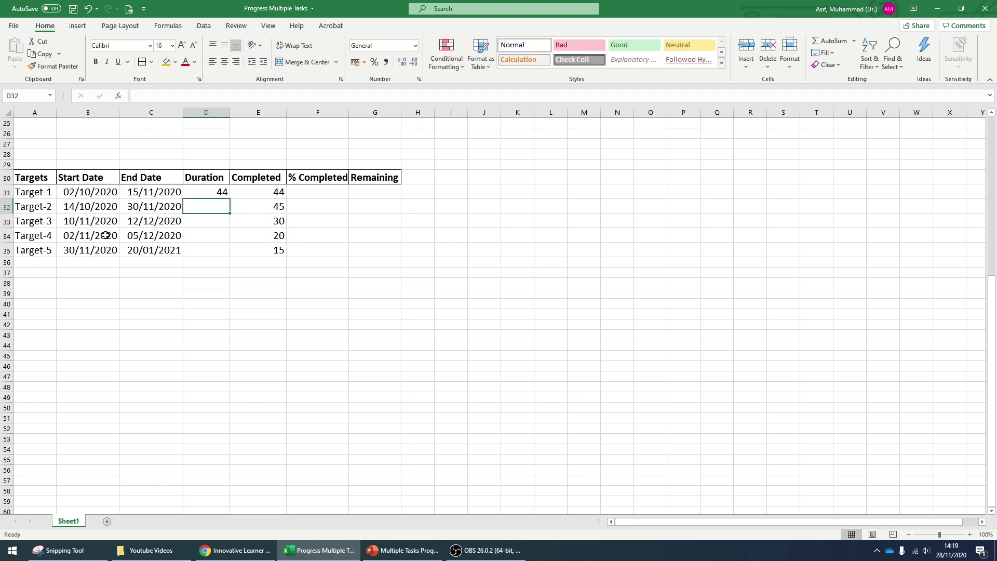
left_click(221, 193)
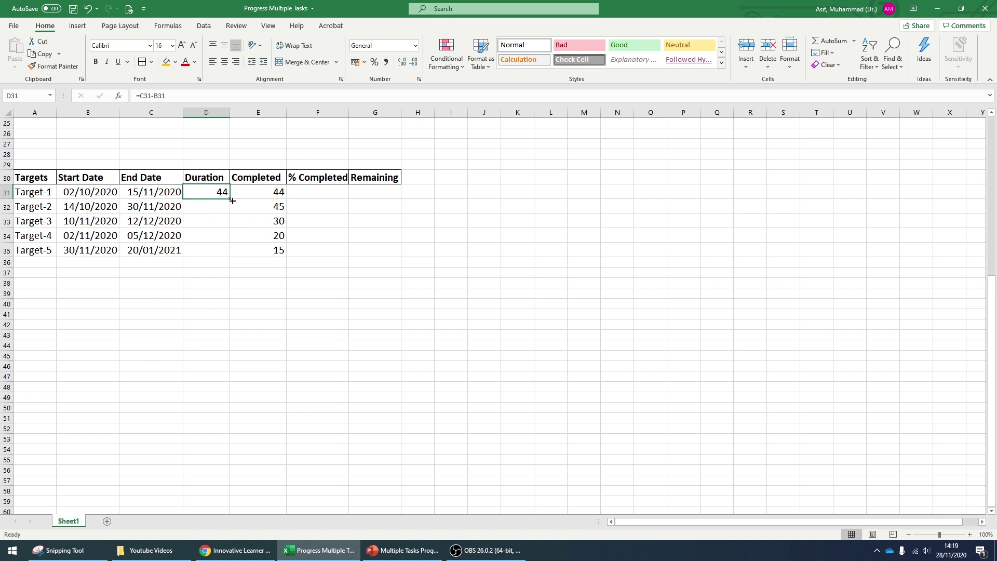
left_click_drag(230, 200, 227, 255)
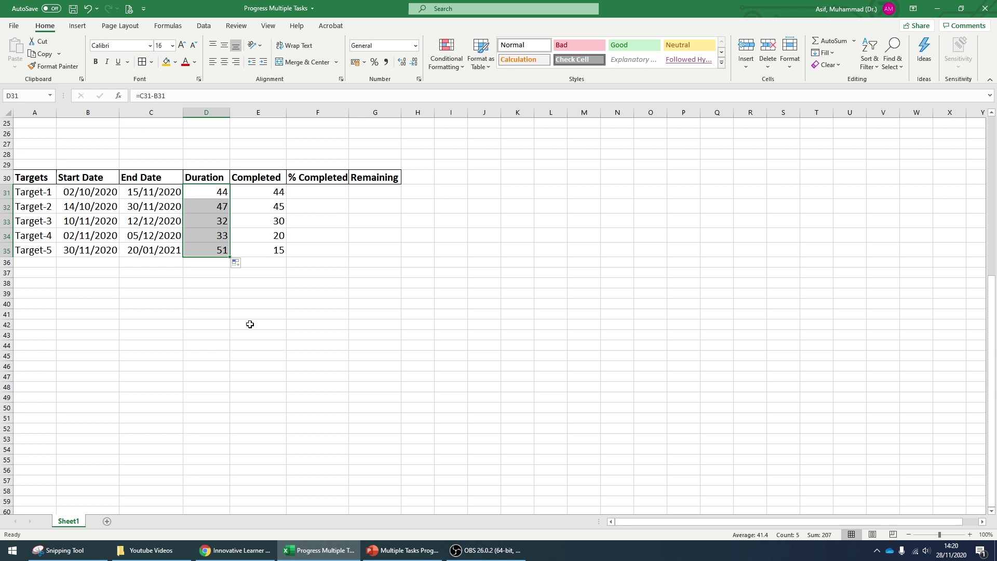
left_click(418, 235)
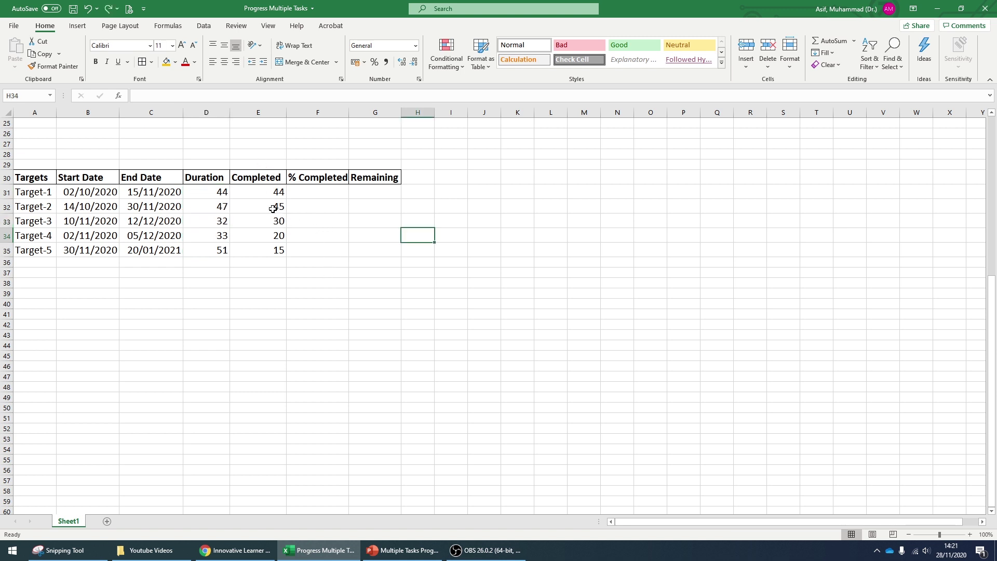
Clear the copied Completed values in E31:E35.
left_click_drag(271, 190, 297, 254)
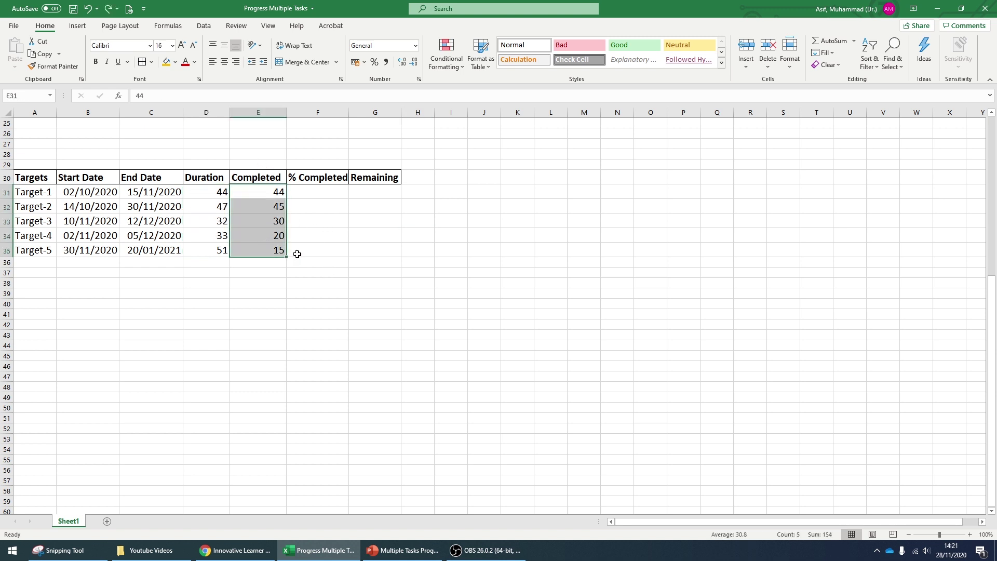
key("Delete")
left_click(418, 294)
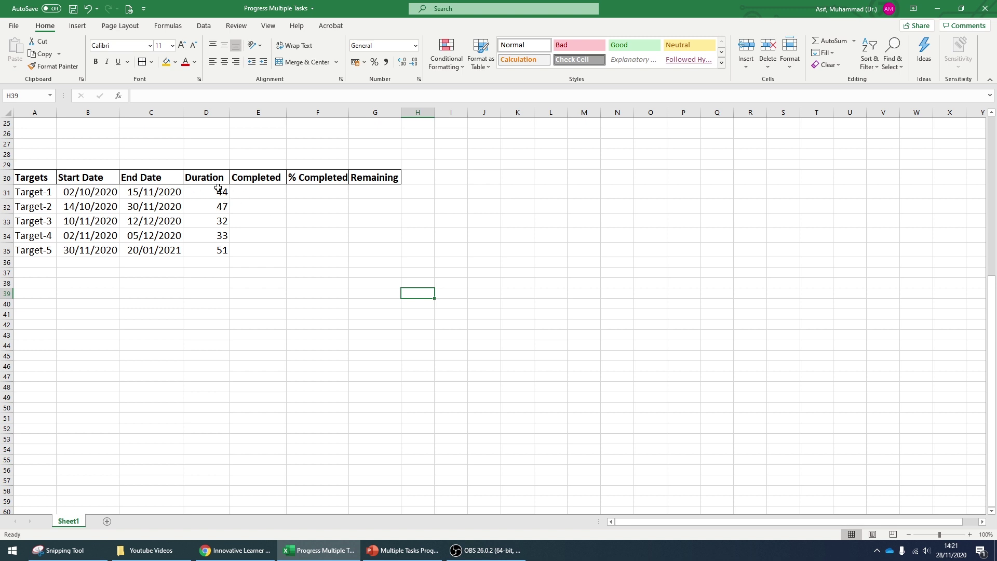
Enter Completed values 38, 40, 20, 15 and 37 into E31:E35.
left_click(258, 193)
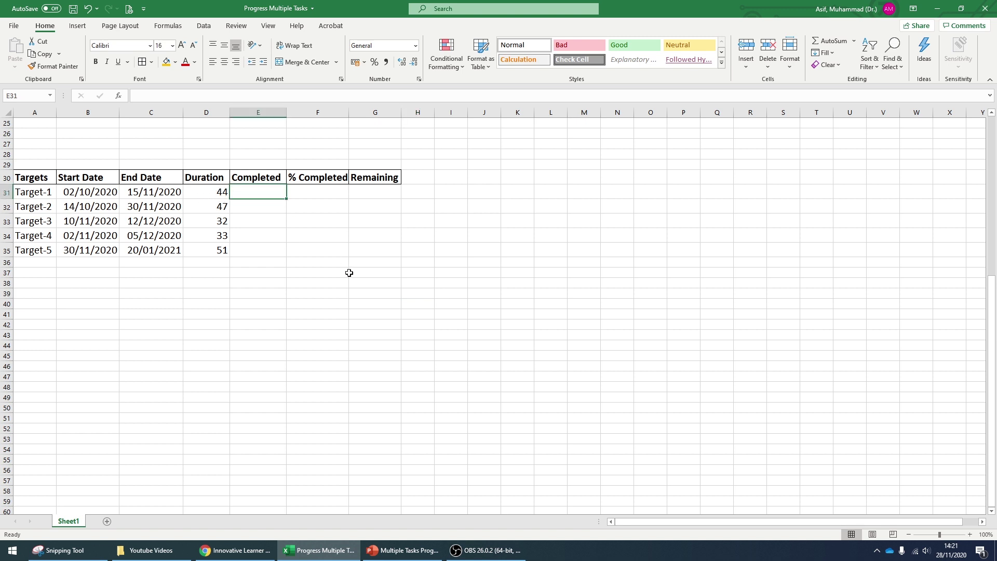
type("3")
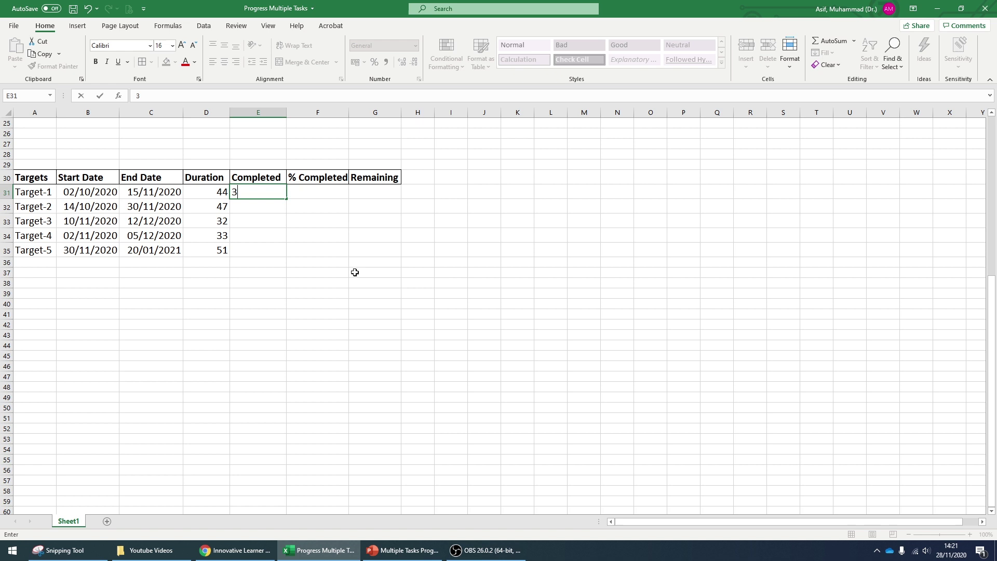
type("8")
key("Return")
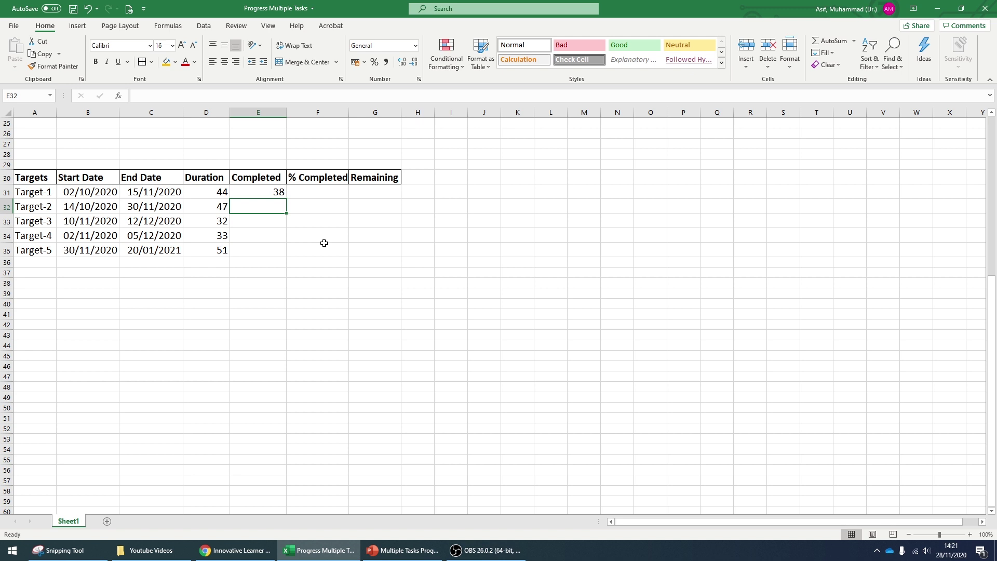
type("40")
key("Return")
type("20")
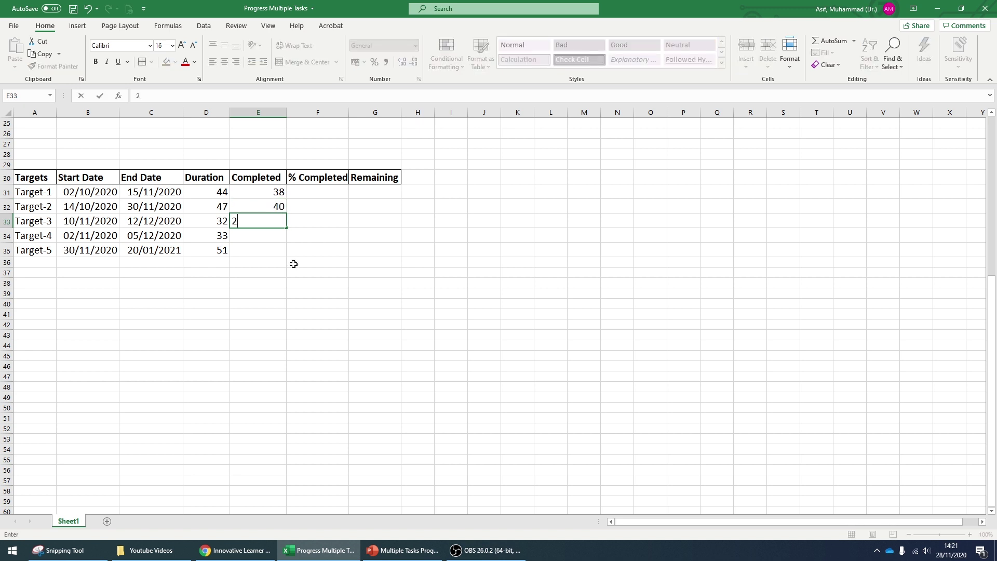
key("Return")
type("15")
key("Return")
type("37")
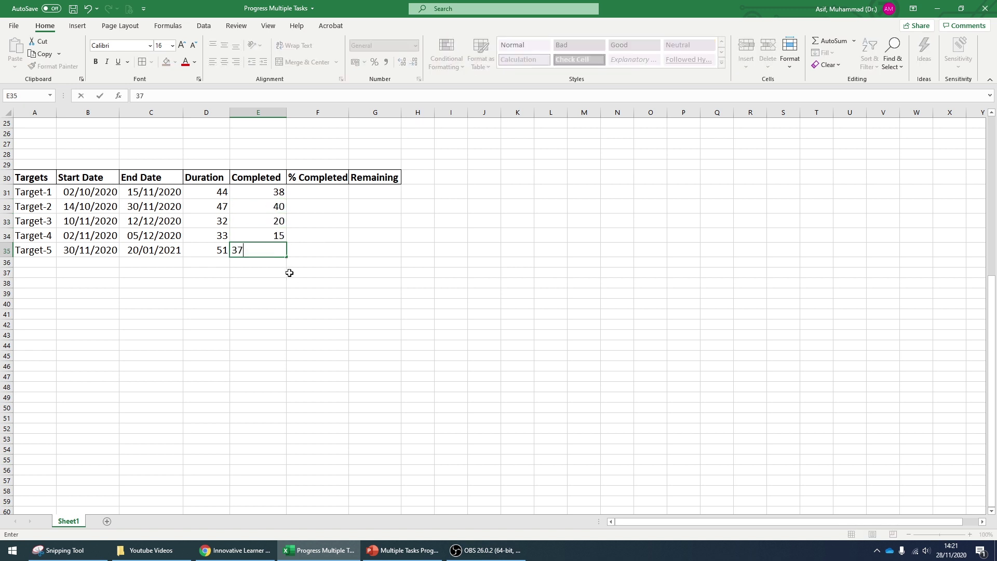
key("Return")
left_click(318, 192)
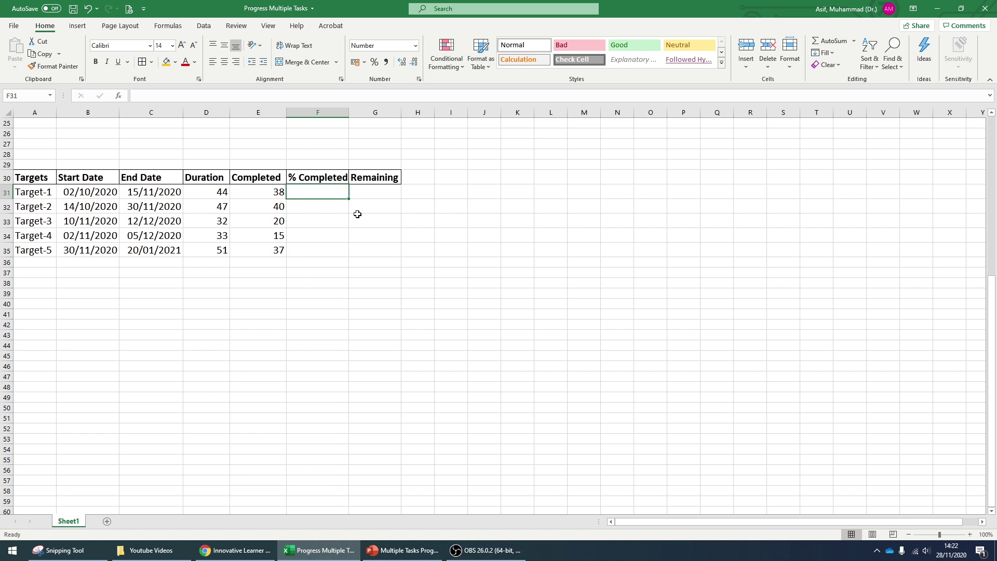
Enter =E31/D31*100 in F31 and fill it to F35, giving 86, 85, 63, 45, 73.
type("=")
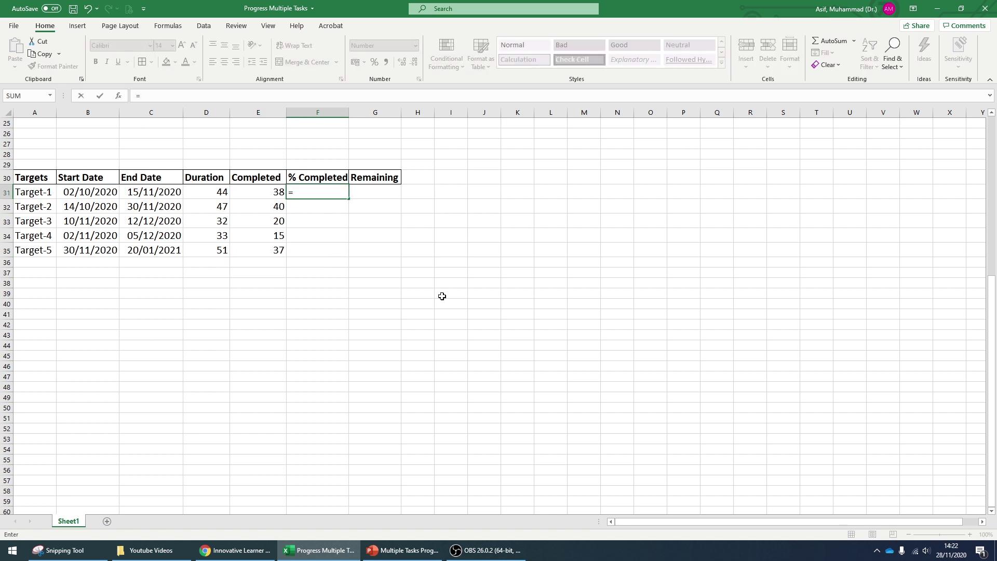
left_click(262, 193)
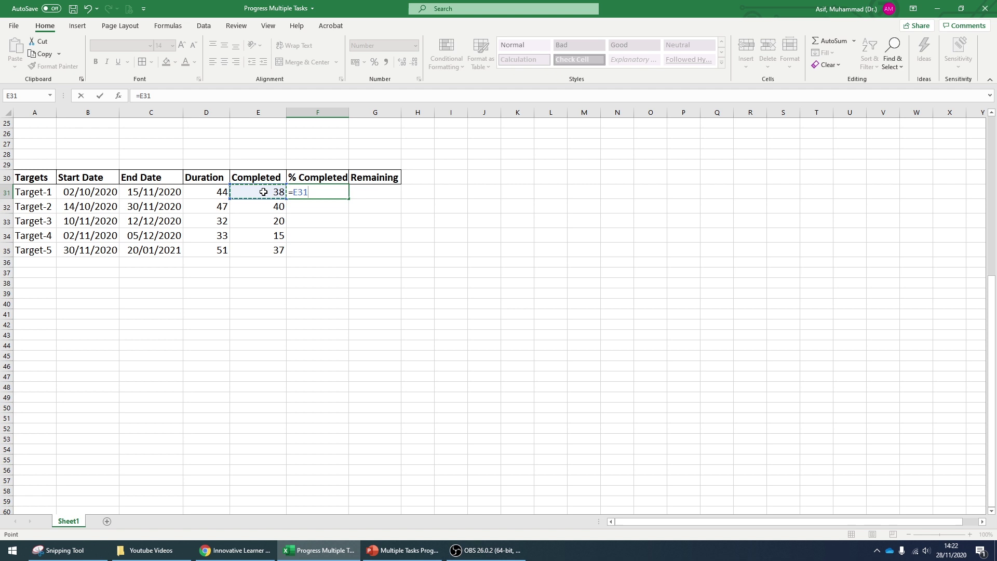
type("/")
left_click(202, 192)
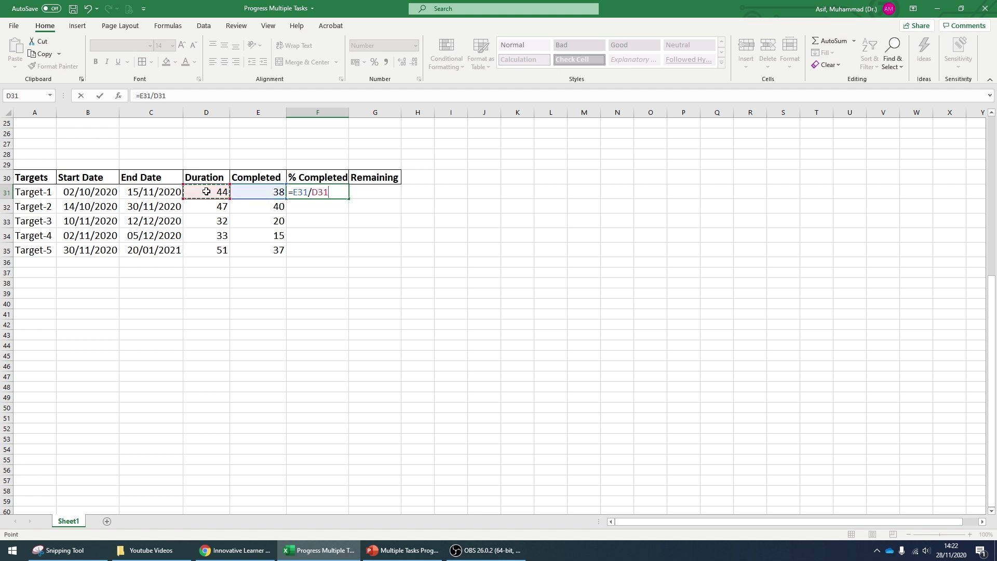
type("*100")
key("Return")
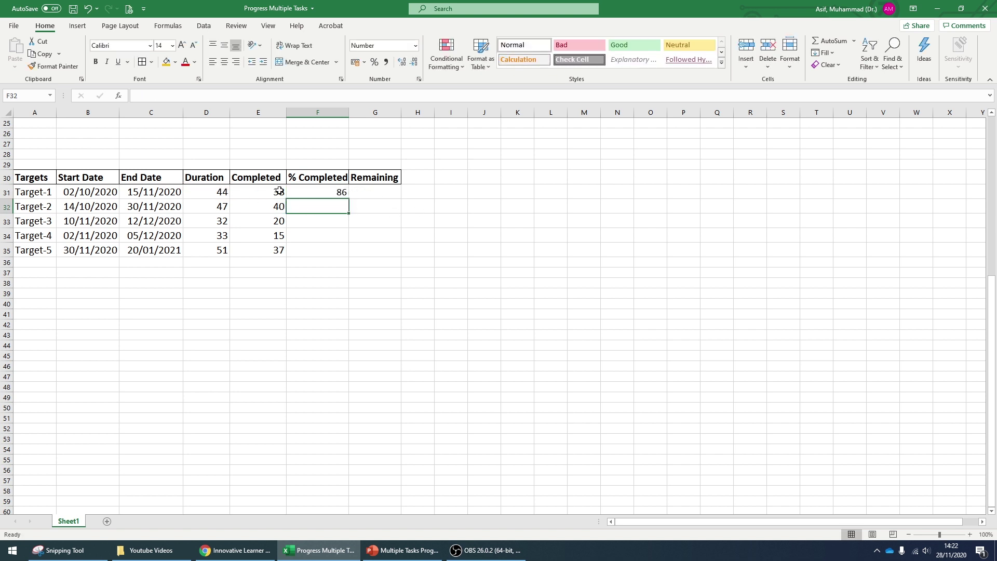
left_click(332, 192)
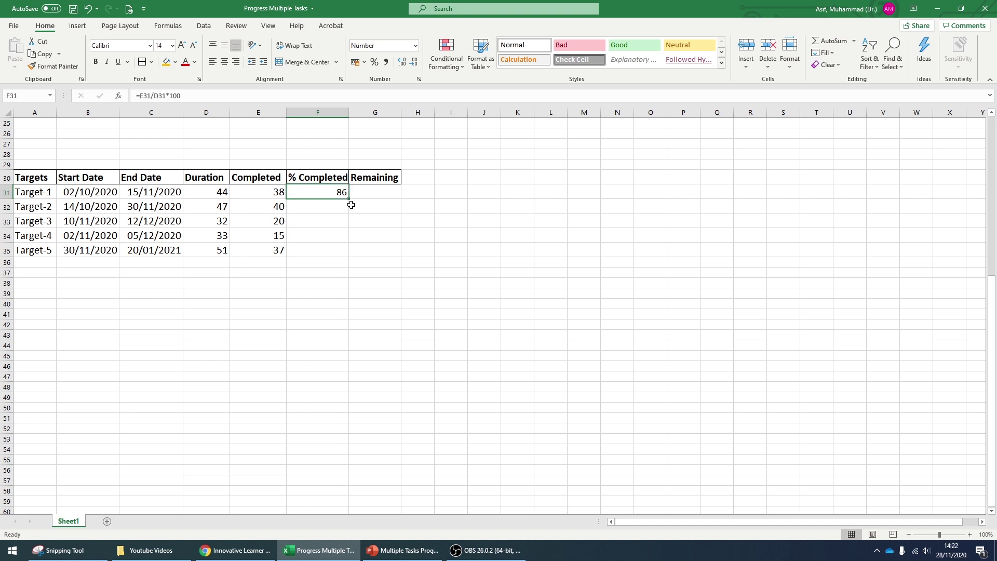
left_click_drag(349, 200, 353, 261)
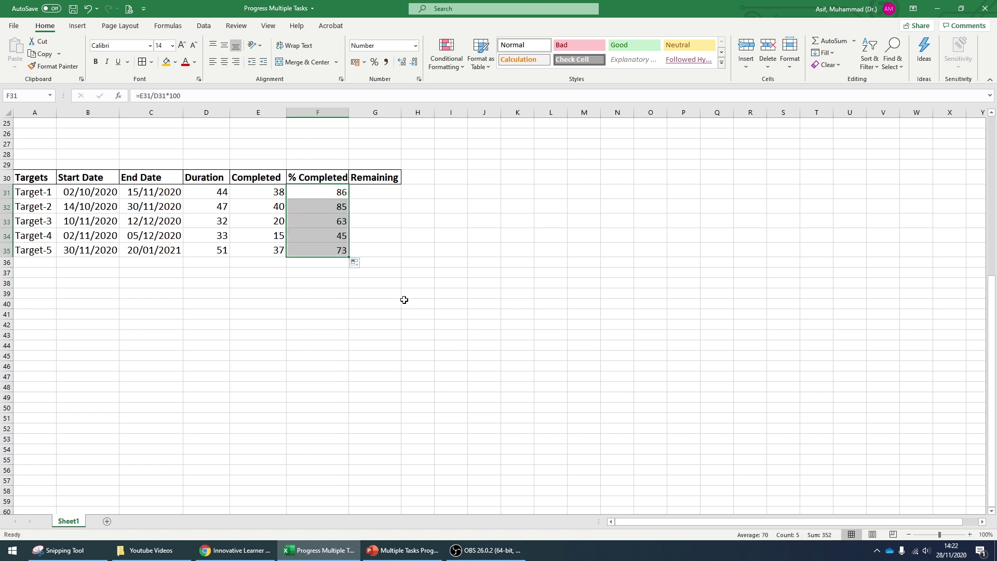
Enter =D31-E31 in G31 and fill it to G35, giving 6, 7, 12, 18, 14.
left_click(388, 306)
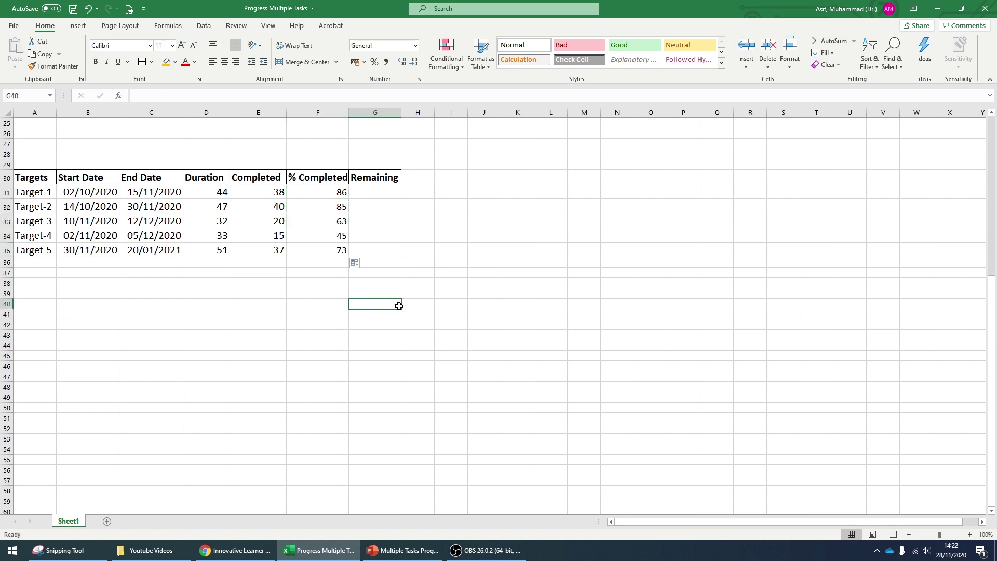
left_click(377, 193)
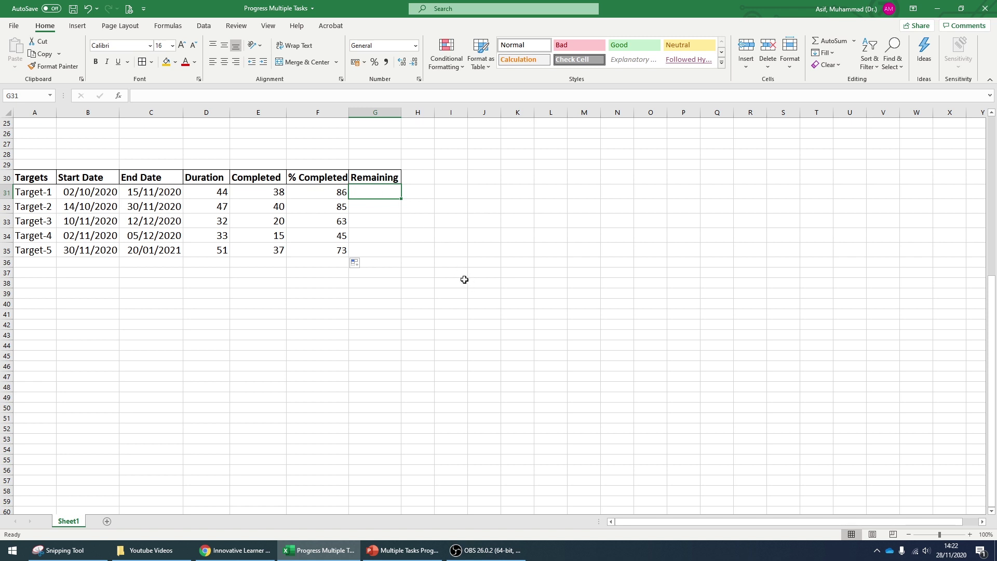
type("=")
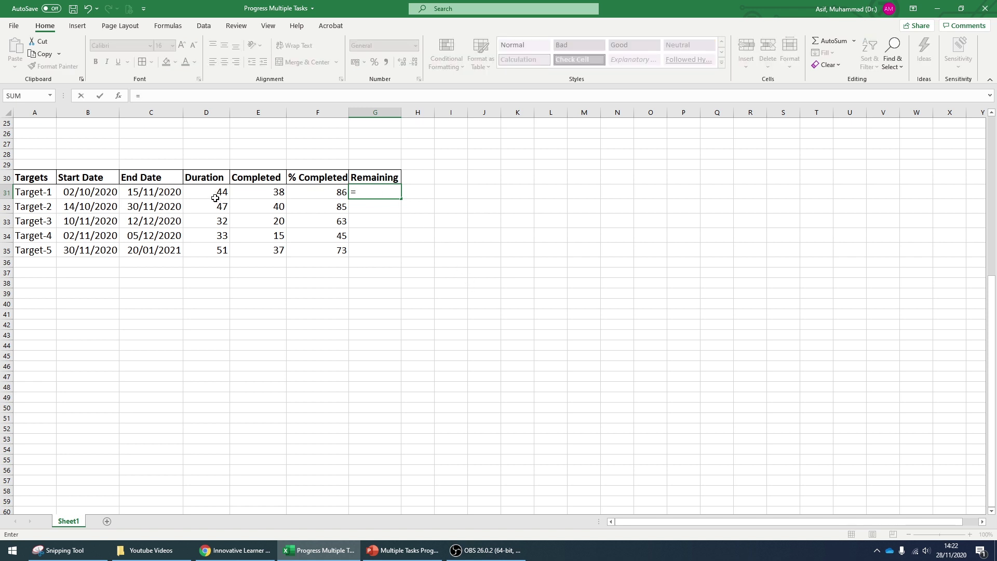
left_click(210, 193)
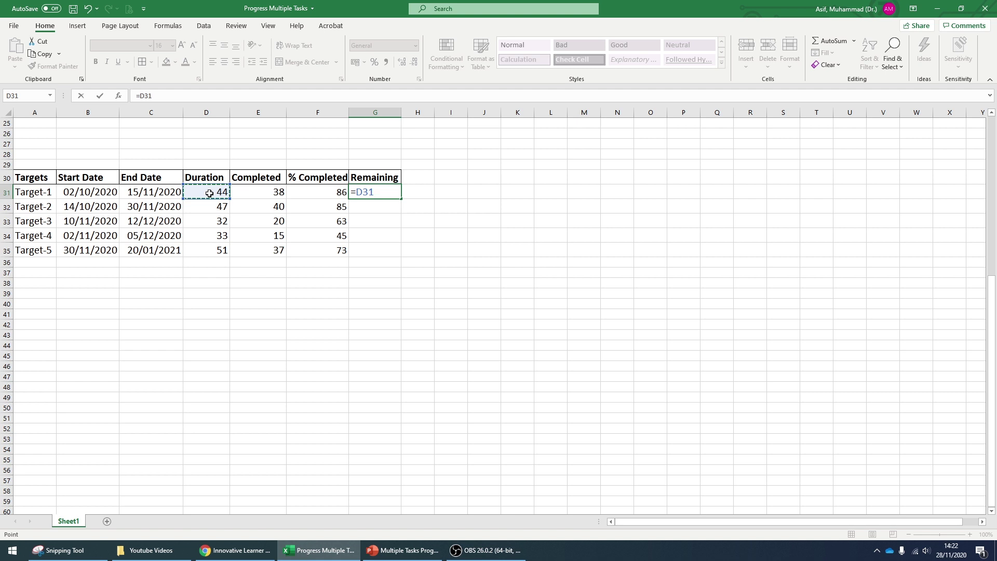
type("-")
left_click(266, 193)
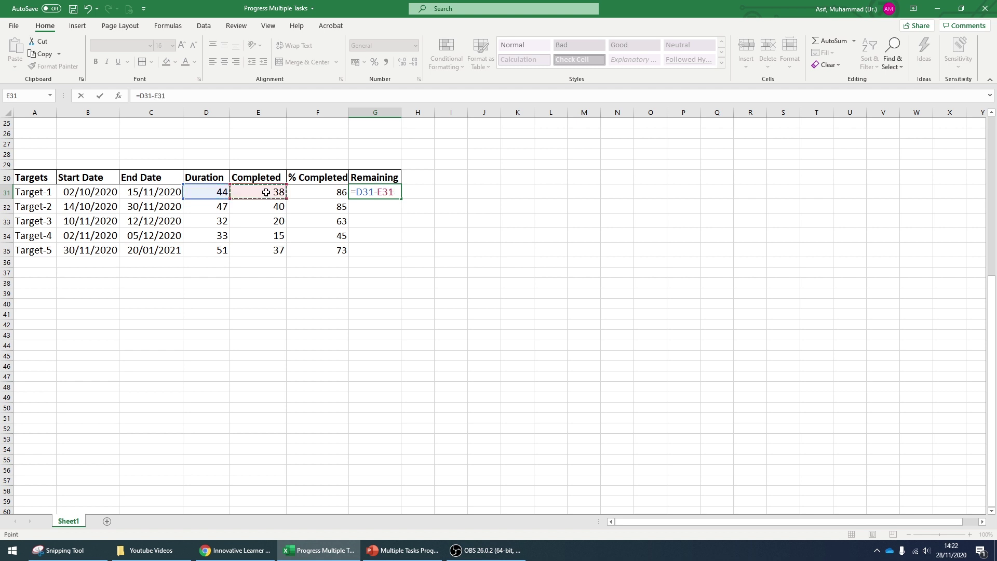
key("Return")
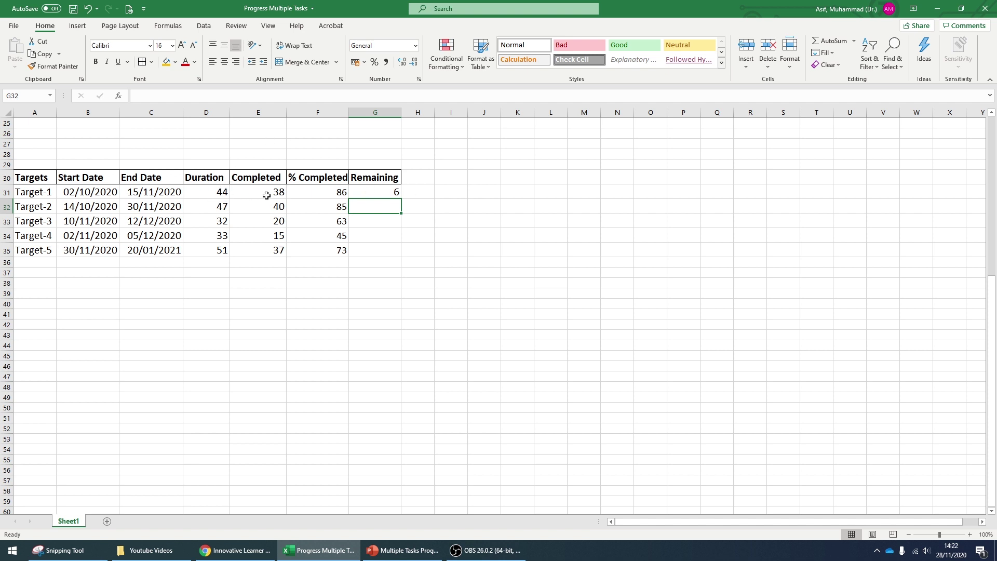
left_click(387, 194)
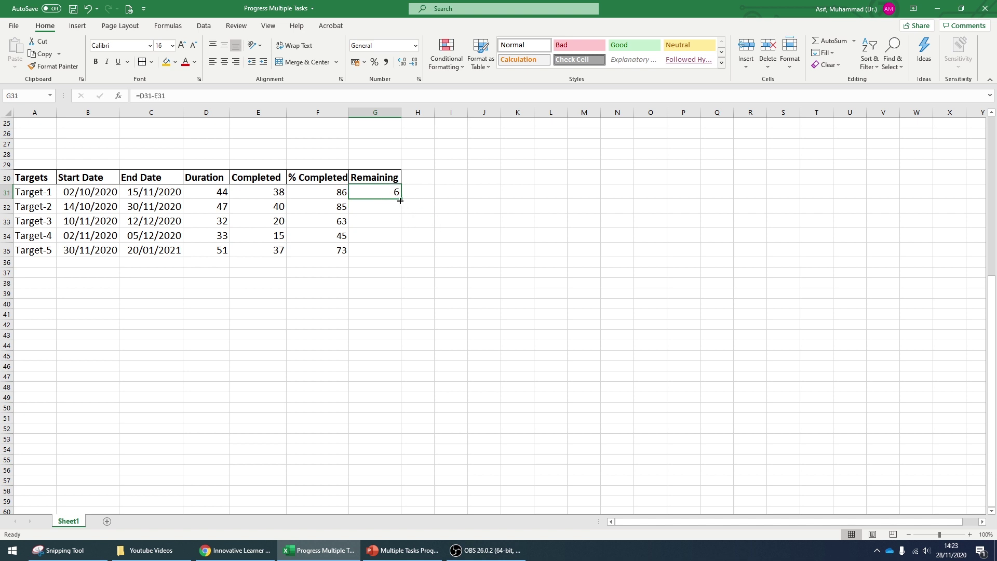
left_click_drag(399, 199, 395, 255)
left_click(445, 293)
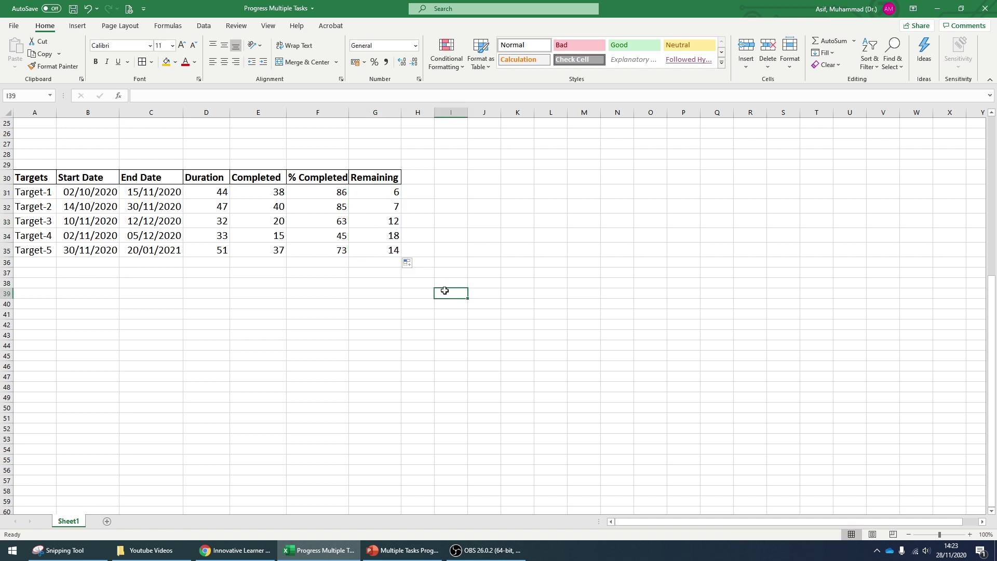
Insert an empty 3-D bar chart from cell J30 and enlarge it beside the table.
left_click(481, 178)
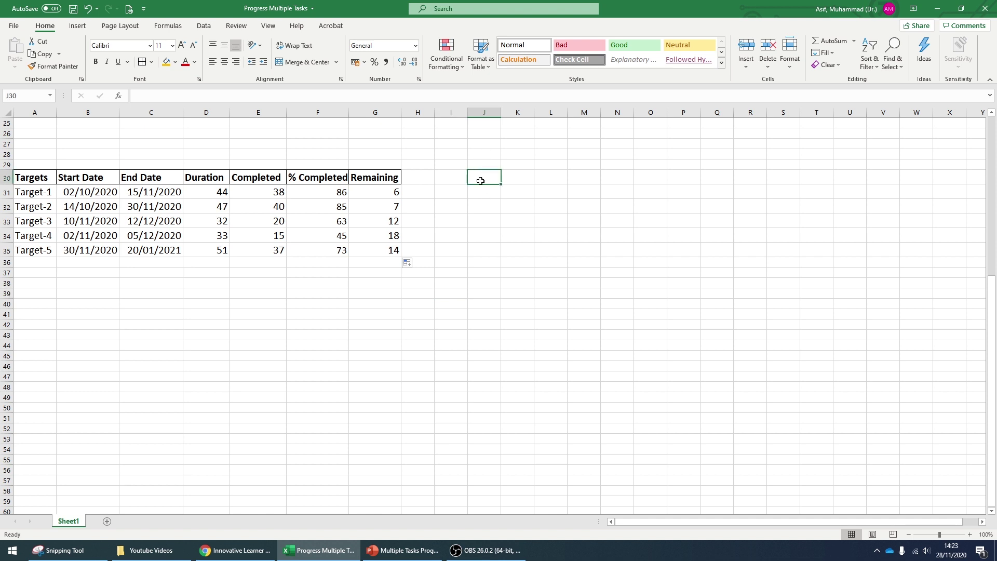
left_click(77, 27)
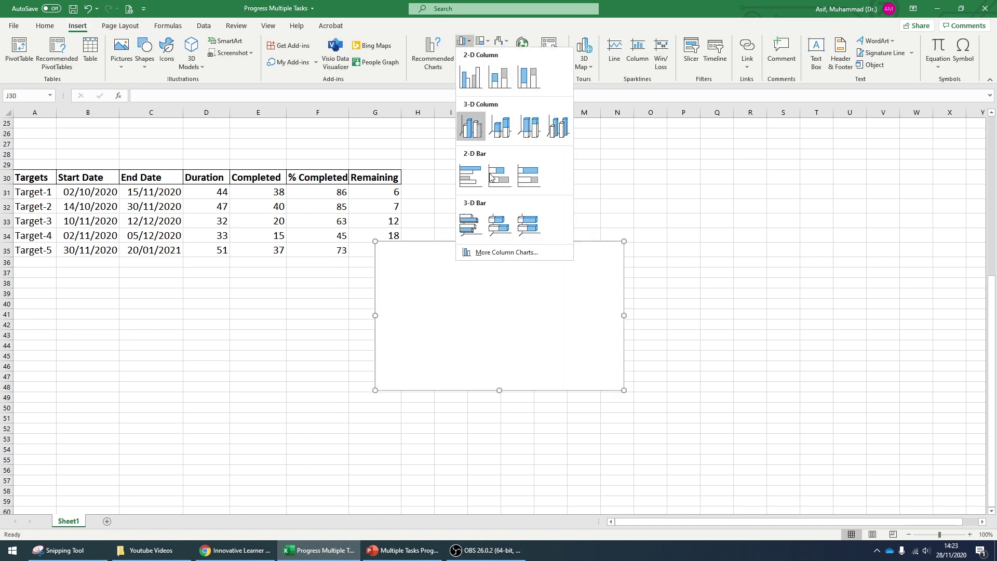
left_click(500, 226)
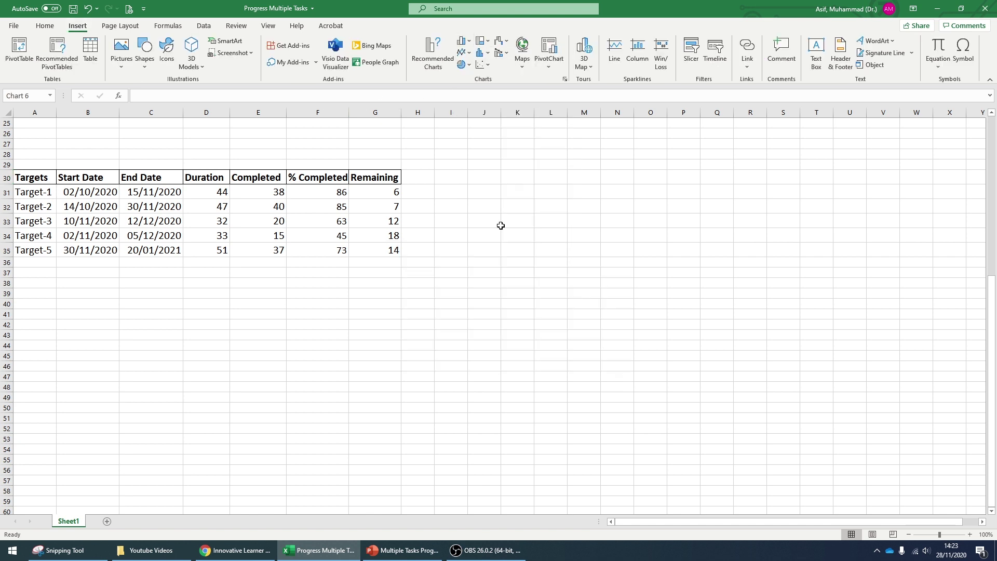
left_click_drag(624, 242, 783, 154)
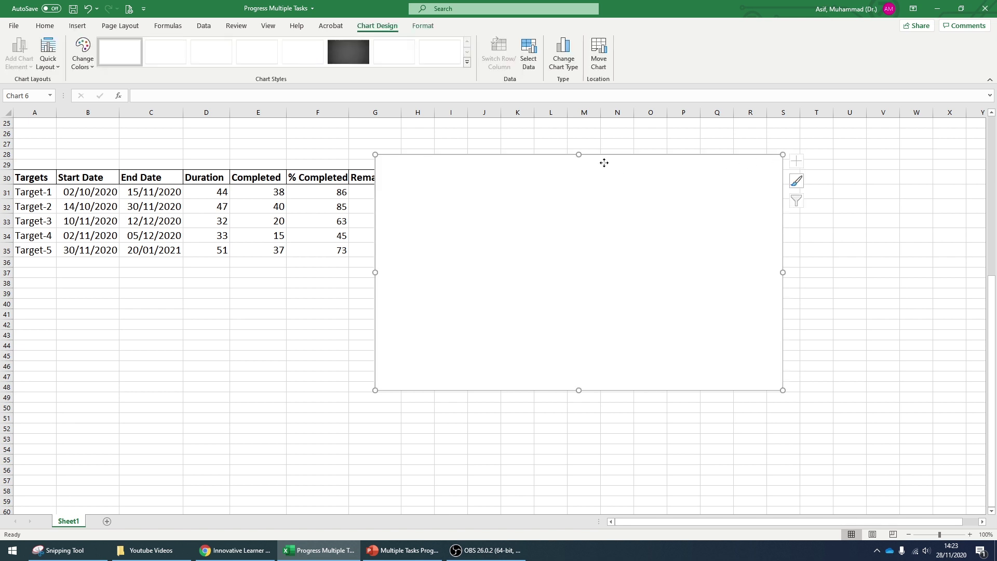
left_click_drag(605, 161, 641, 149)
Add a Start Date series to the chart using the start dates B31:B35.
right_click(479, 161)
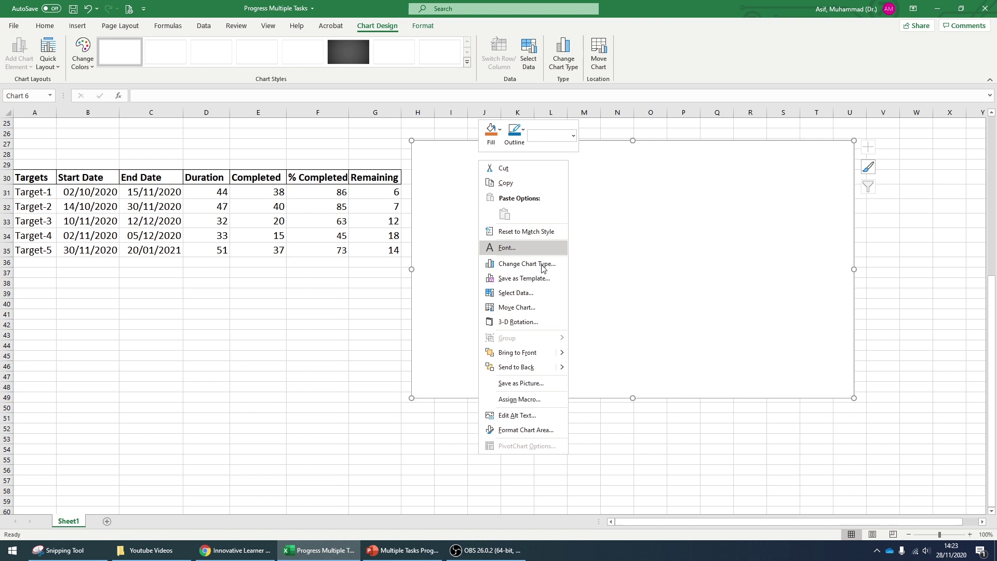
left_click(532, 293)
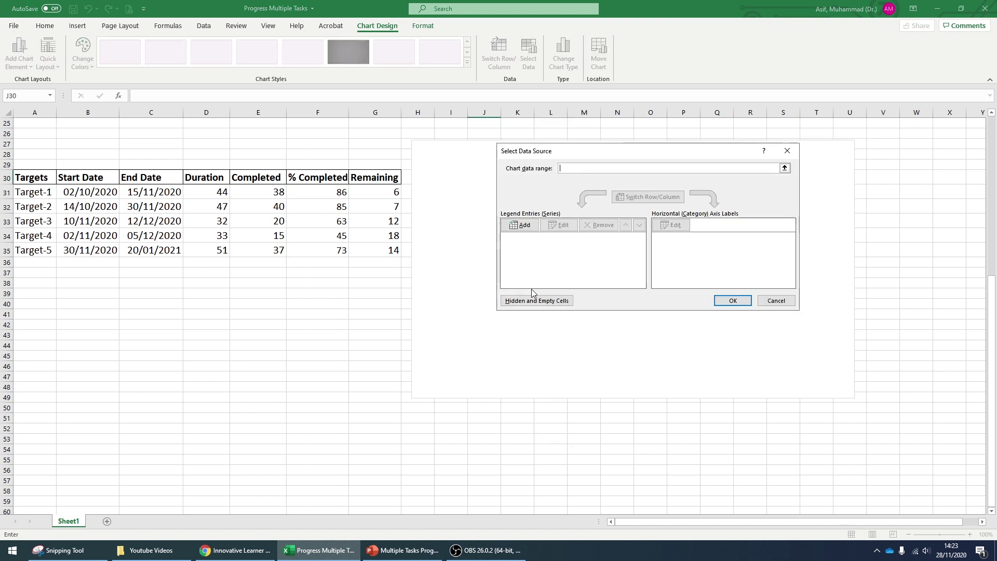
left_click(521, 226)
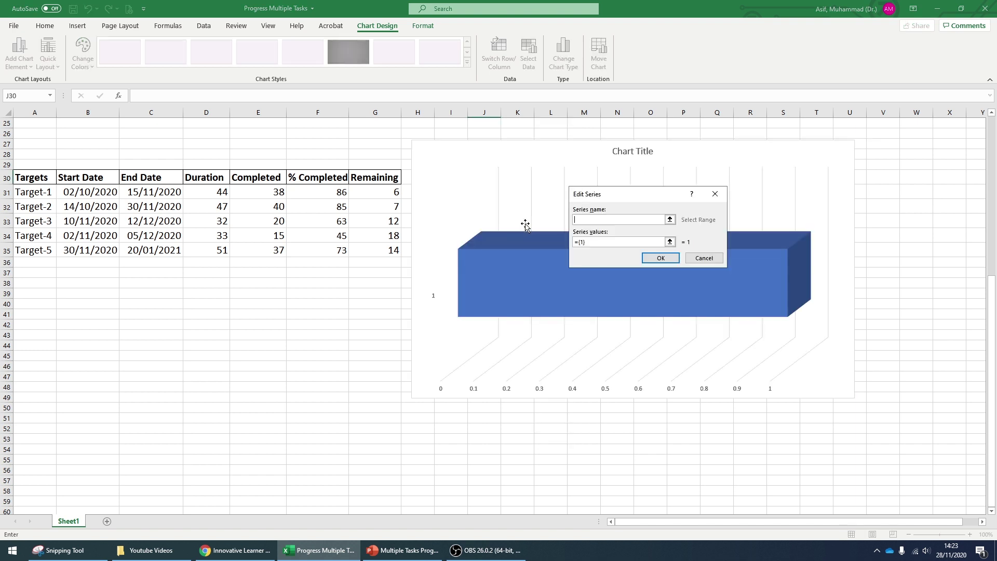
left_click(82, 178)
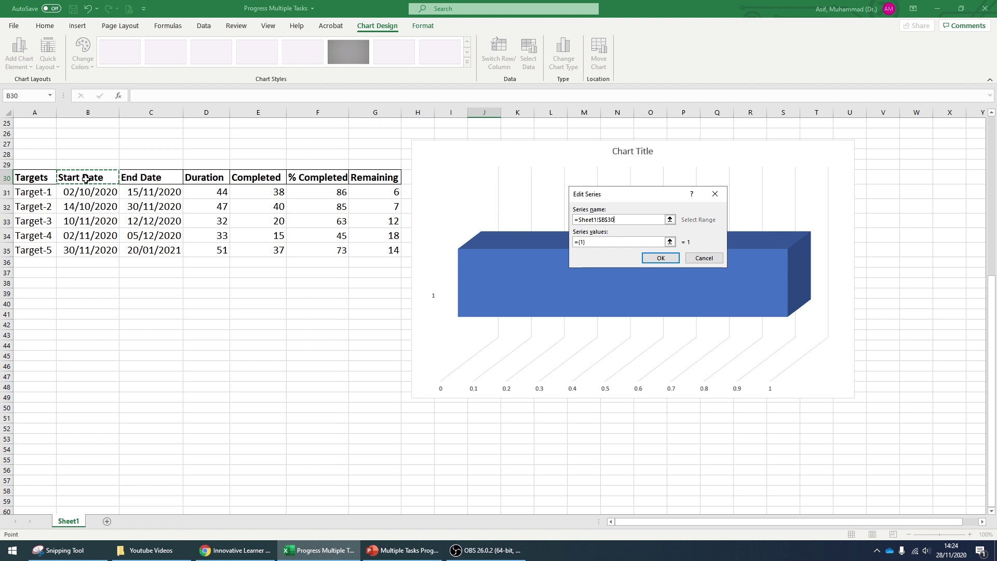
left_click(576, 242)
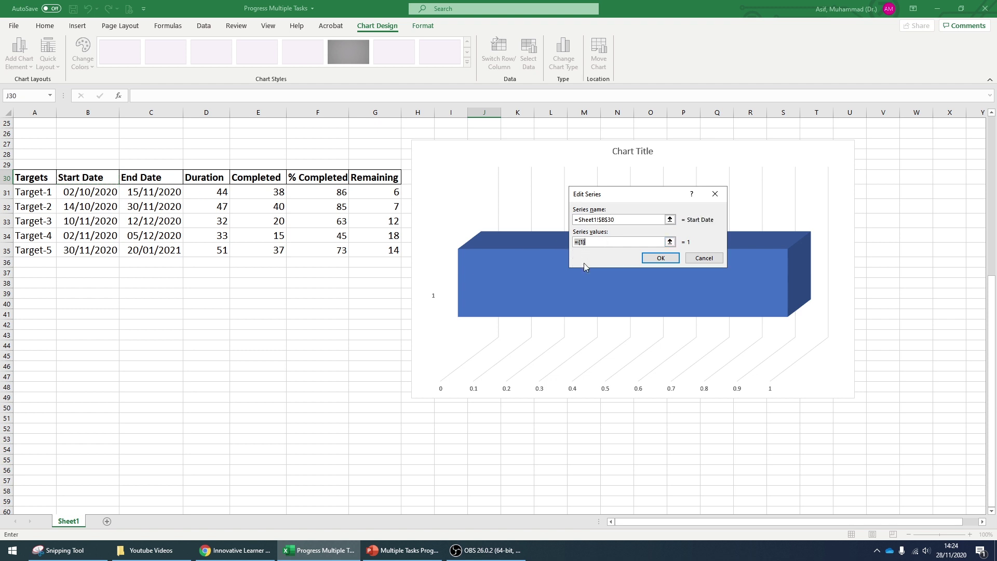
left_click_drag(90, 190, 90, 248)
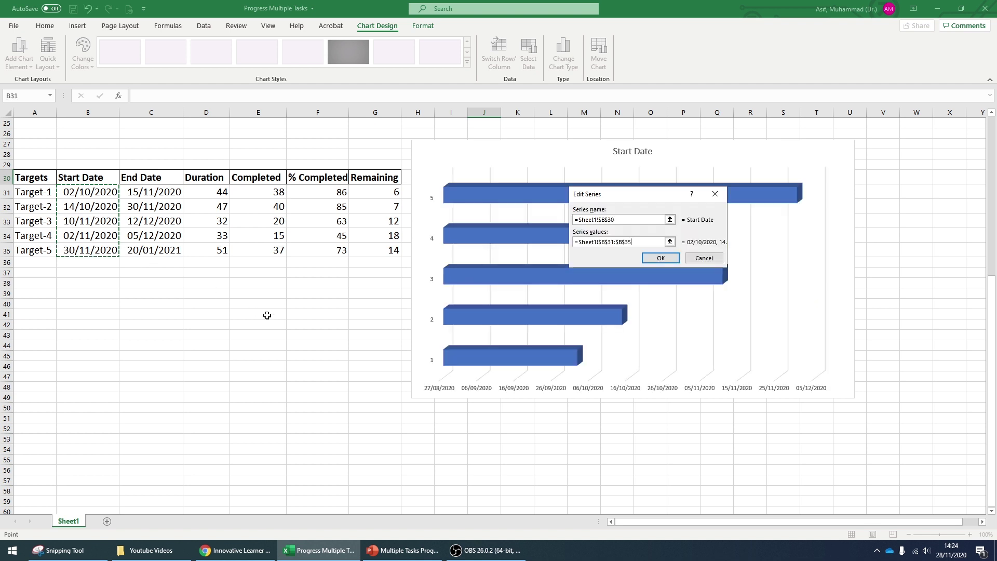
left_click(660, 258)
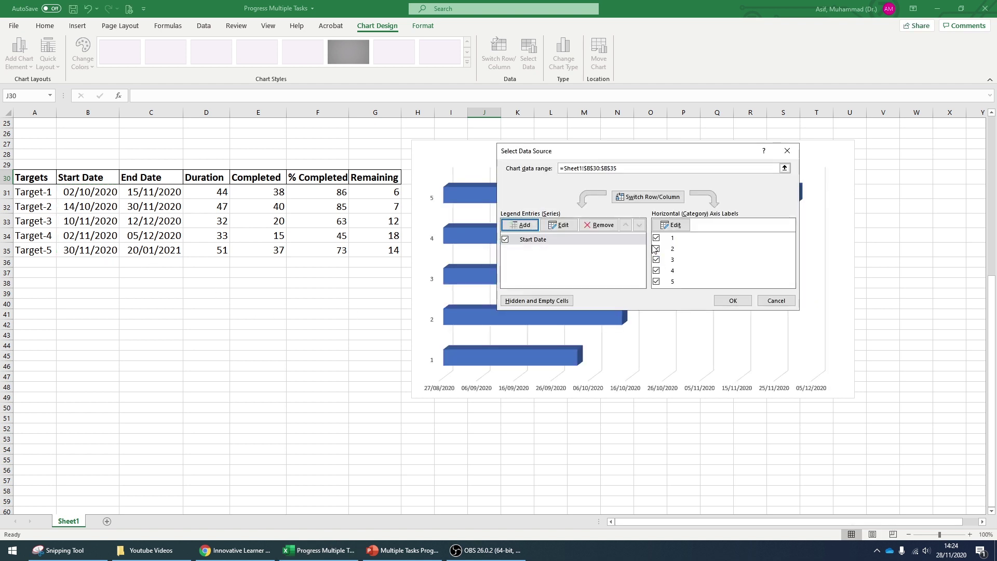
Add % Completed (F31:F35) and Remaining (G31:G35) as further chart series.
left_click(525, 226)
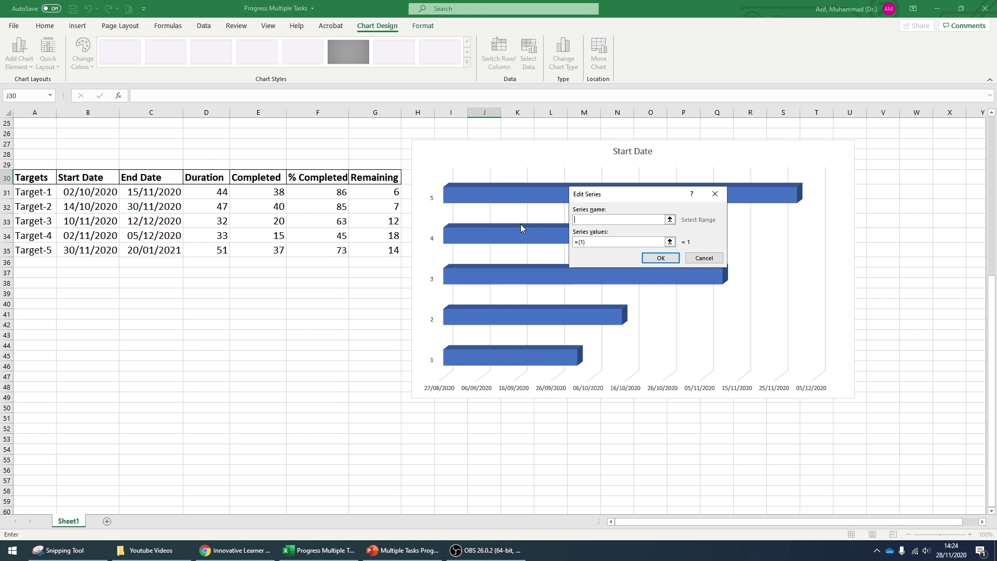
left_click(309, 177)
key("Tab")
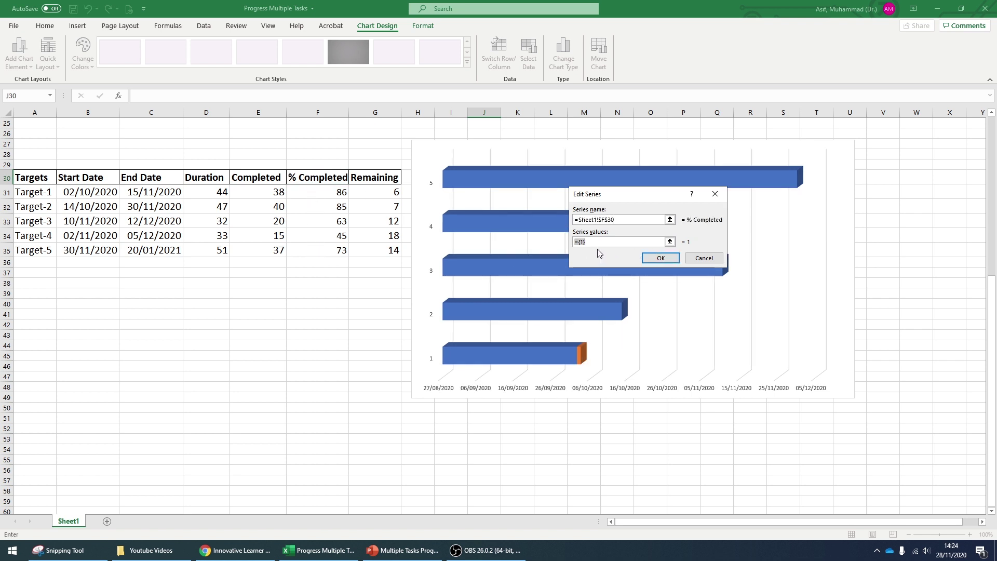
left_click_drag(328, 192, 322, 253)
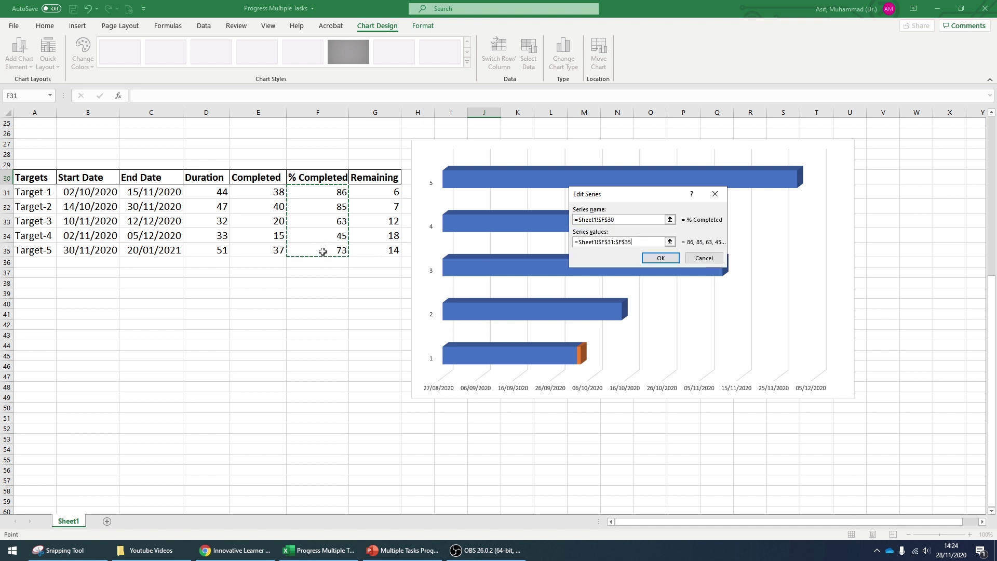
left_click(660, 259)
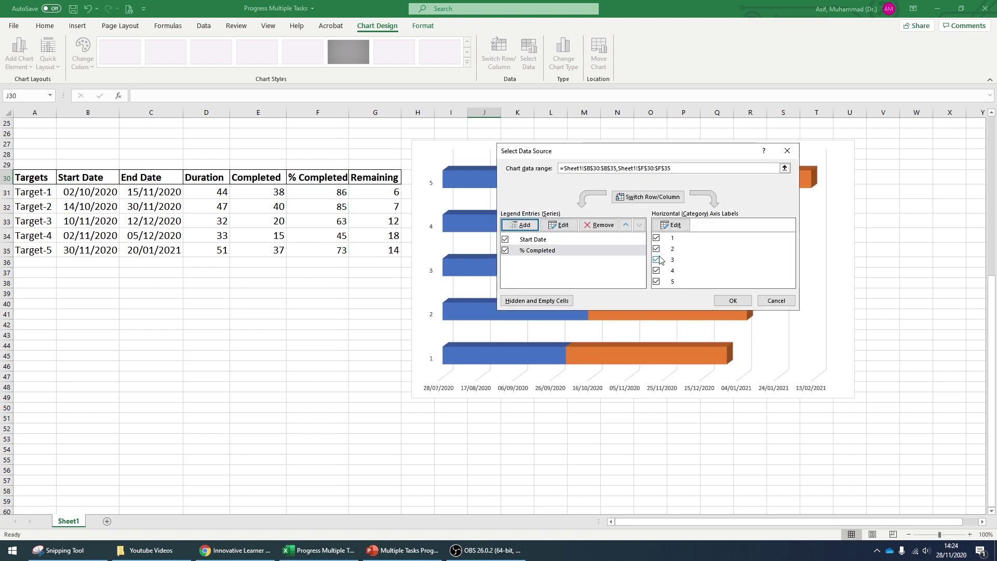
left_click(523, 225)
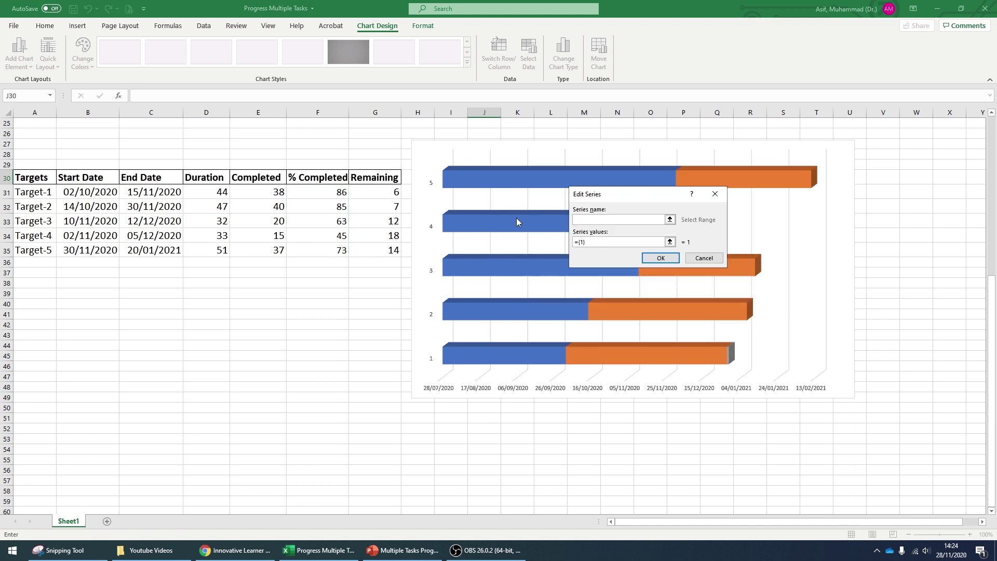
left_click(377, 179)
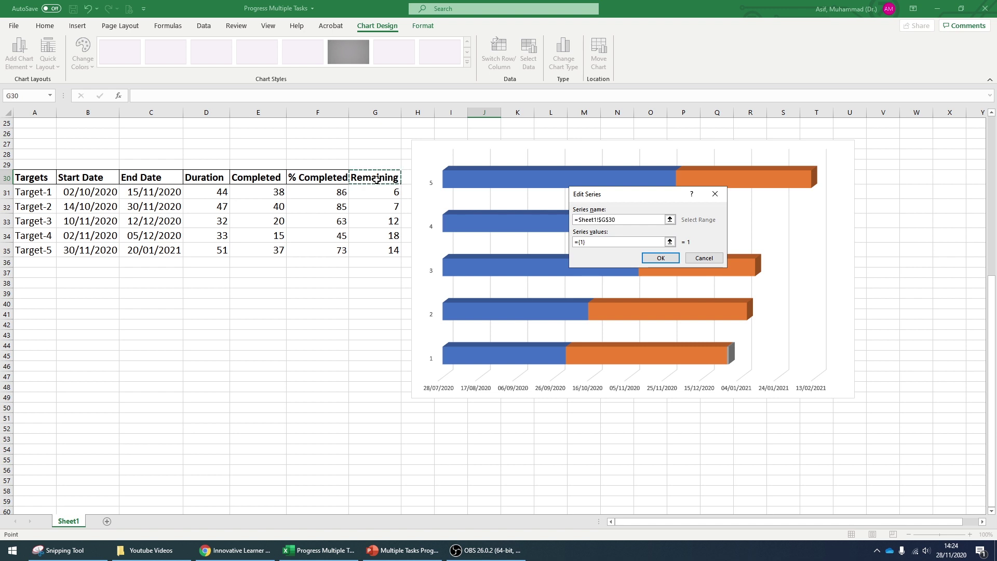
key("Tab")
left_click_drag(387, 193, 380, 255)
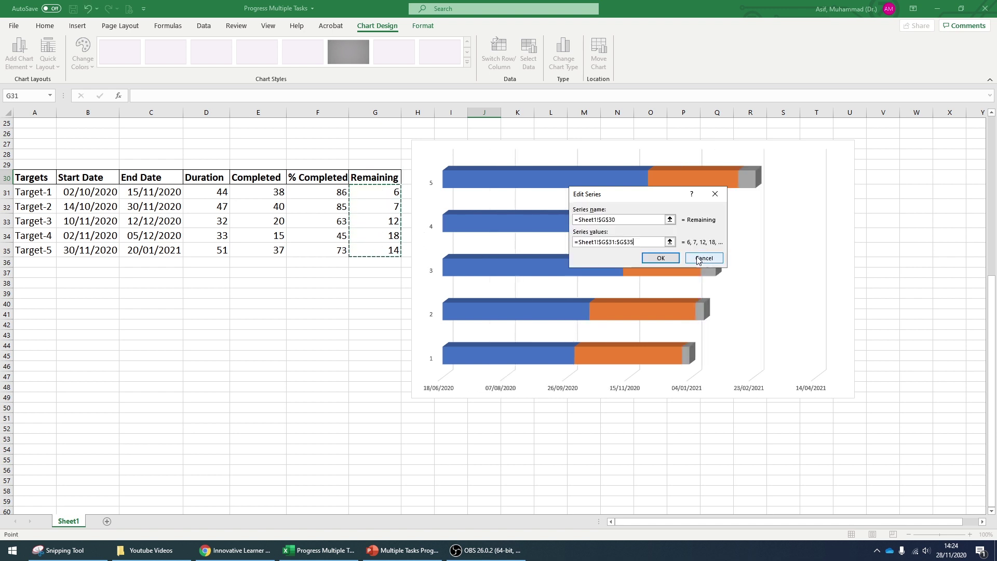
left_click(660, 258)
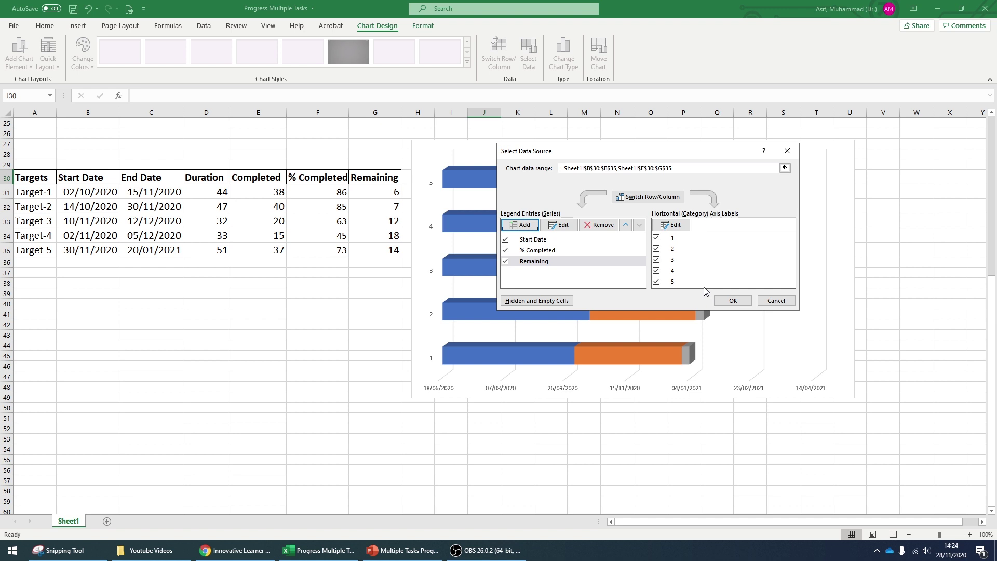
Set the category labels to the target names A31:A35 and apply the data changes.
left_click(678, 228)
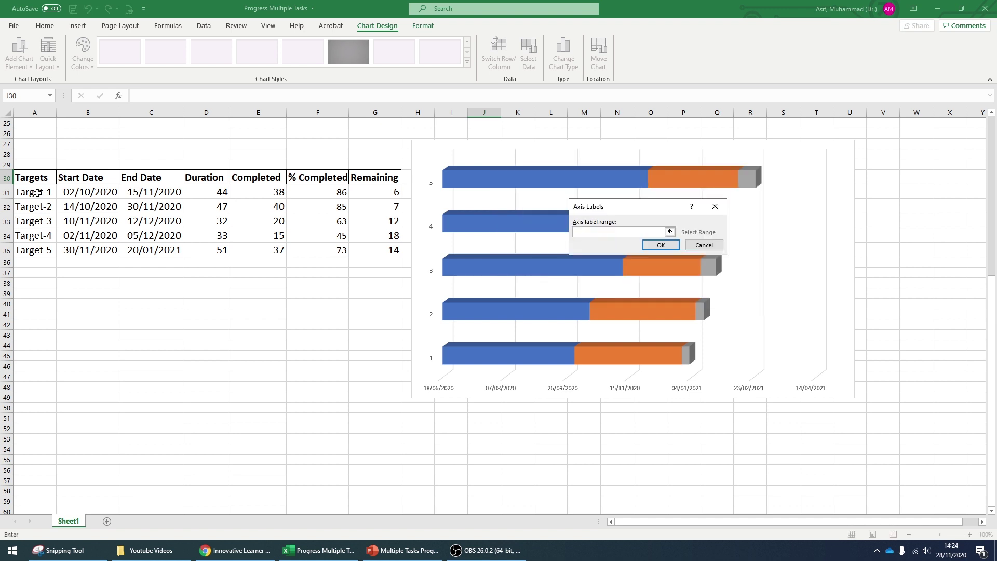
left_click_drag(36, 193, 40, 253)
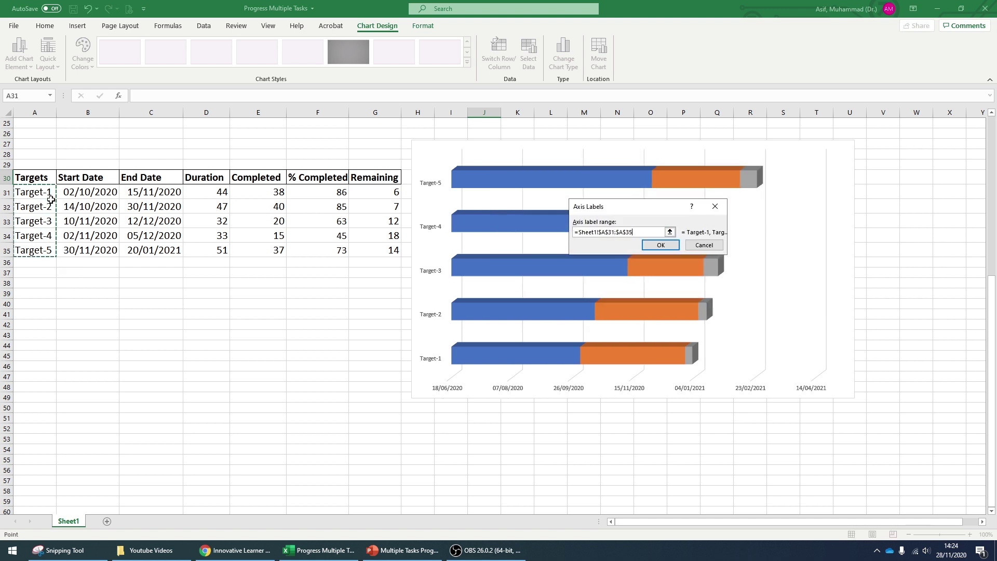
left_click(660, 246)
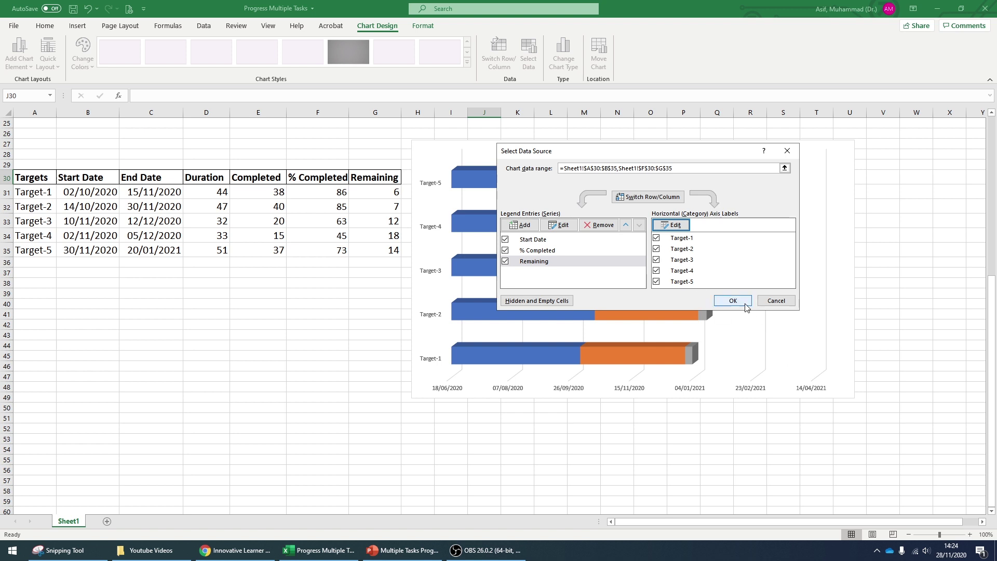
left_click(734, 298)
left_click(510, 187)
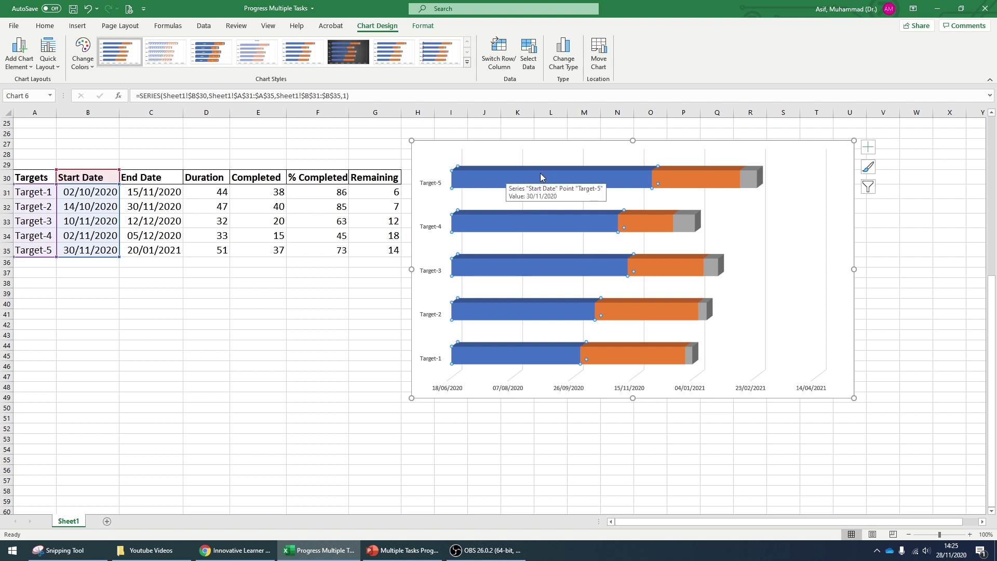
Set the Start Date series fill to No fill so those bars disappear.
right_click(500, 177)
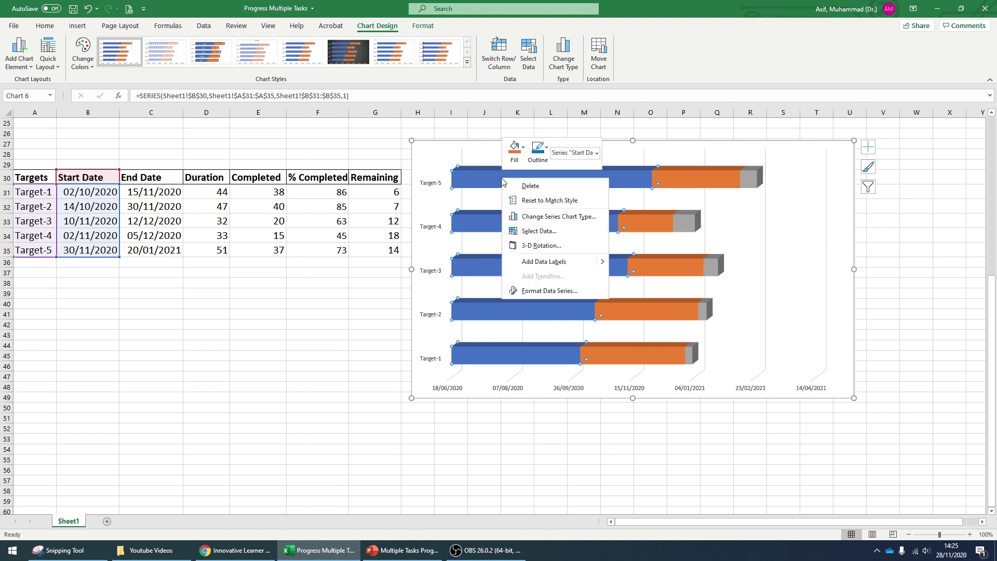
left_click(540, 290)
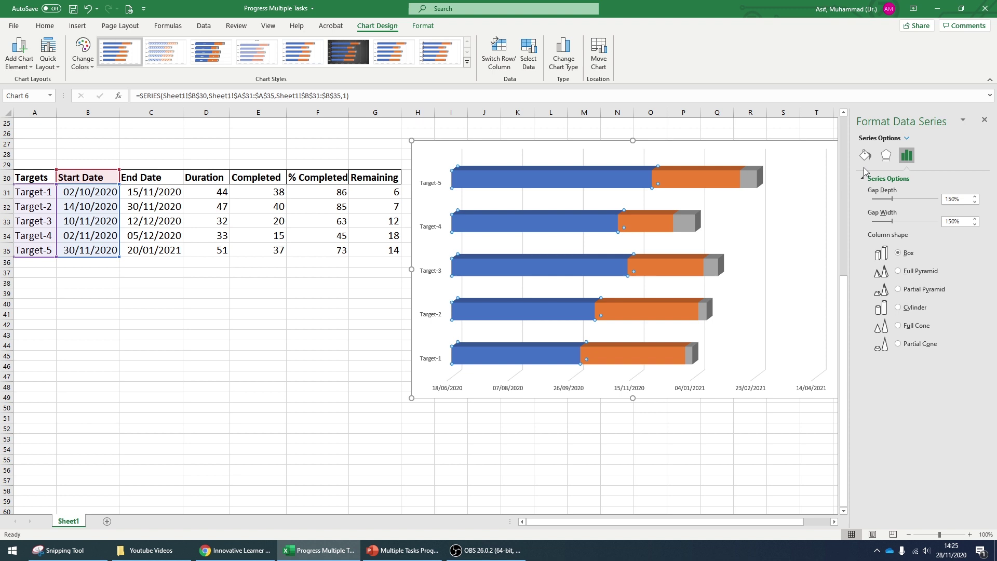
left_click(866, 155)
left_click(872, 193)
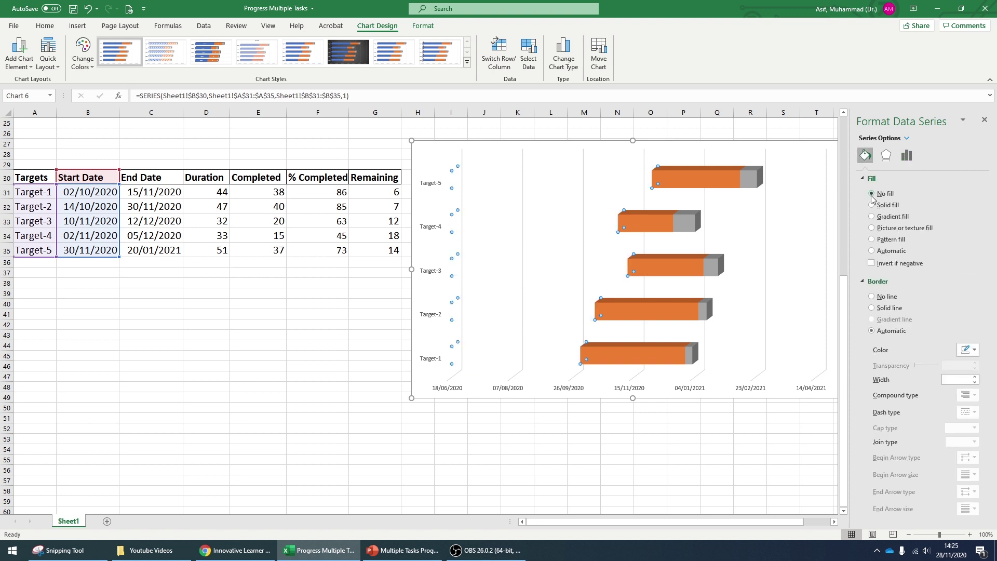
key("Escape")
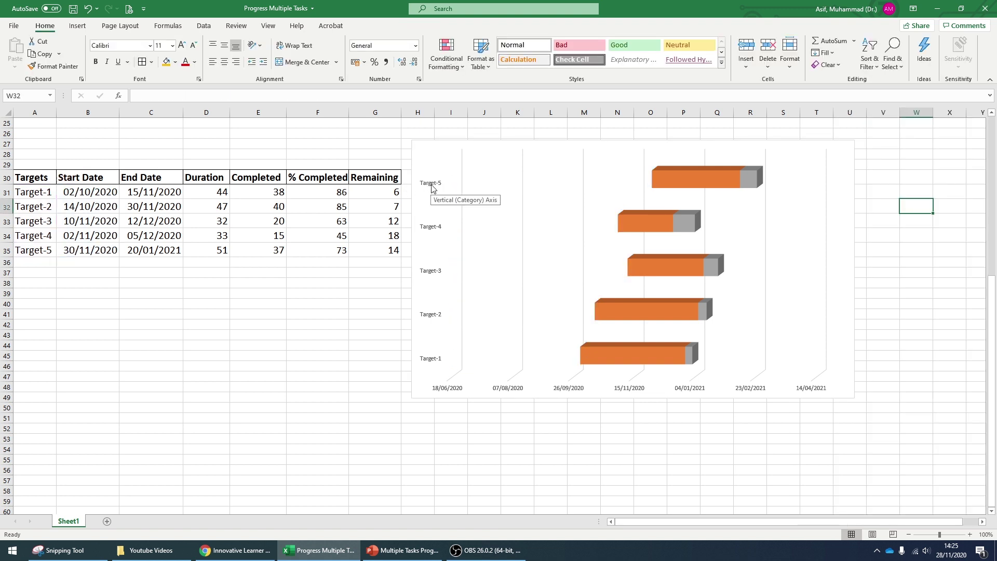
Set the vertical axis to categories in reverse order, putting Target-1 at the top.
double_click(435, 187)
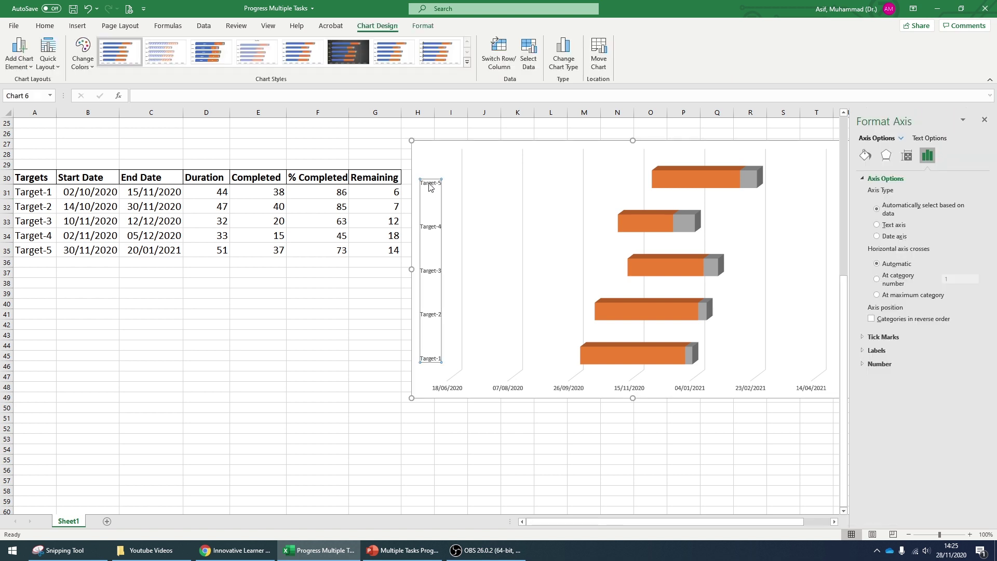
left_click(871, 320)
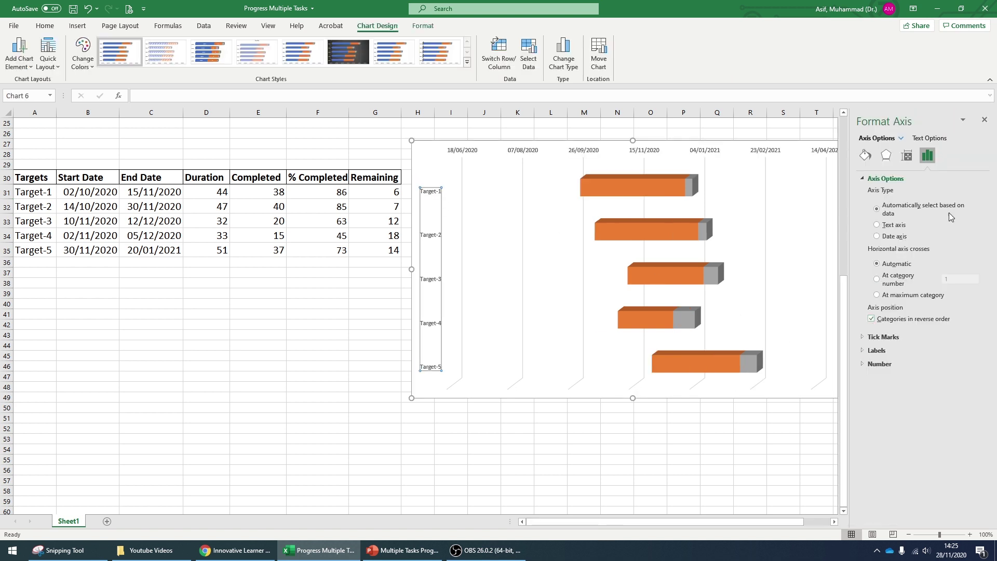
left_click(983, 119)
left_click(611, 195)
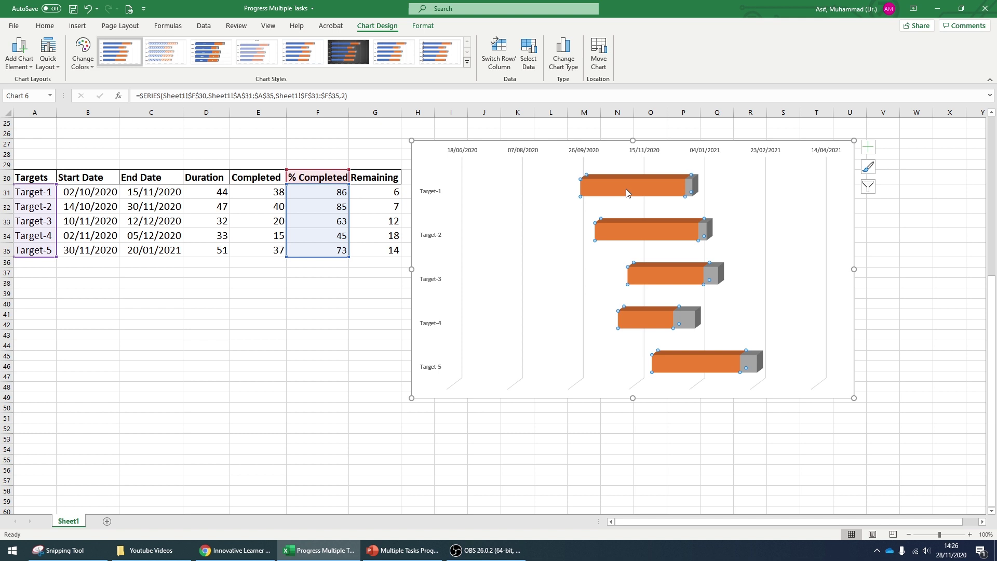
Change the % Completed series fill colour to standard blue.
right_click(618, 187)
left_click(659, 301)
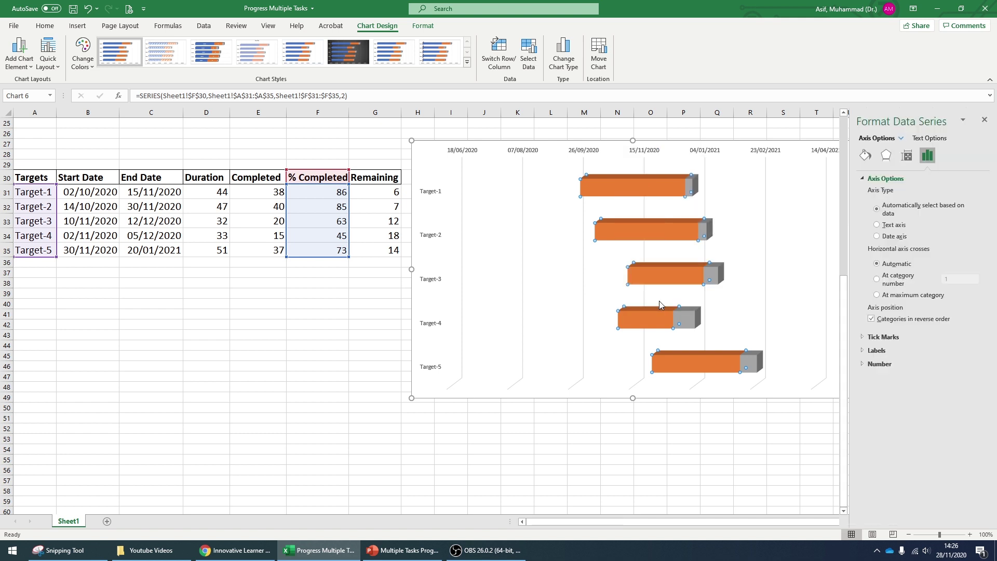
left_click(865, 155)
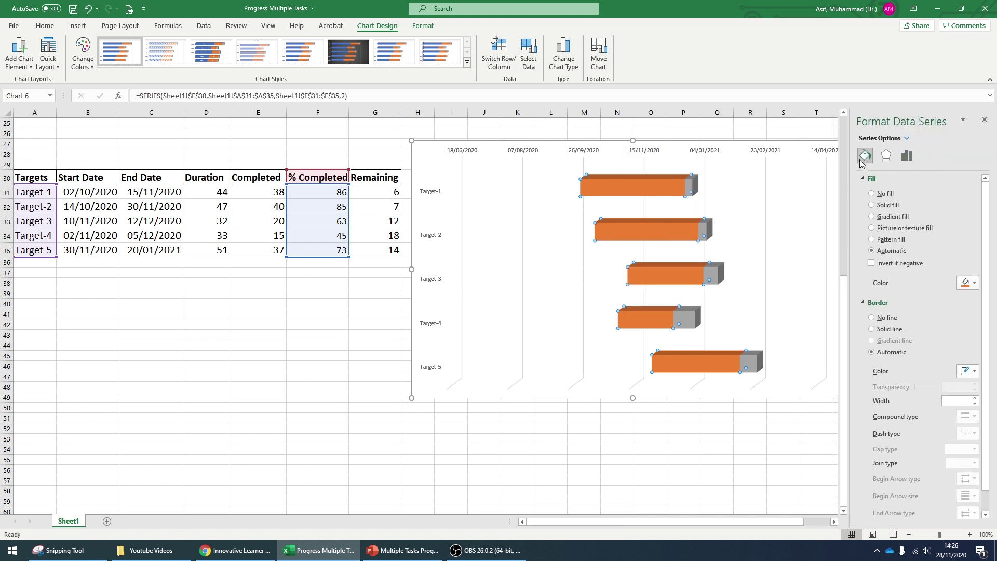
left_click(971, 283)
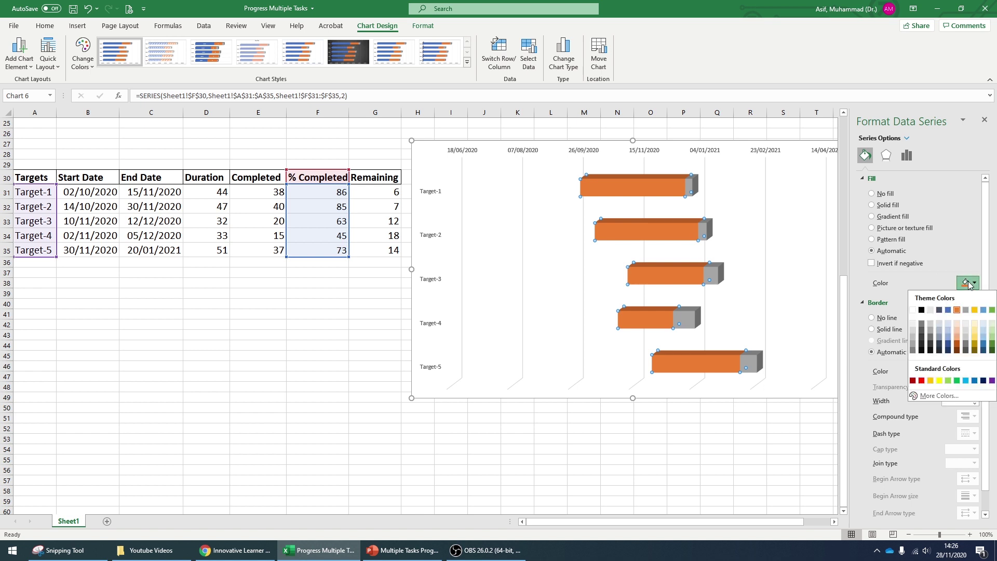
left_click(974, 380)
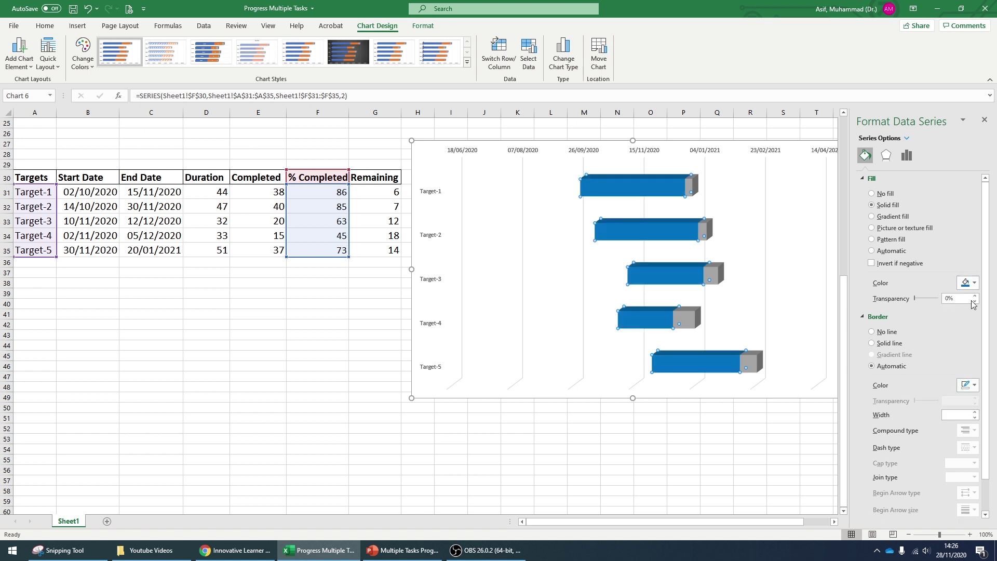
left_click(985, 120)
left_click(938, 207)
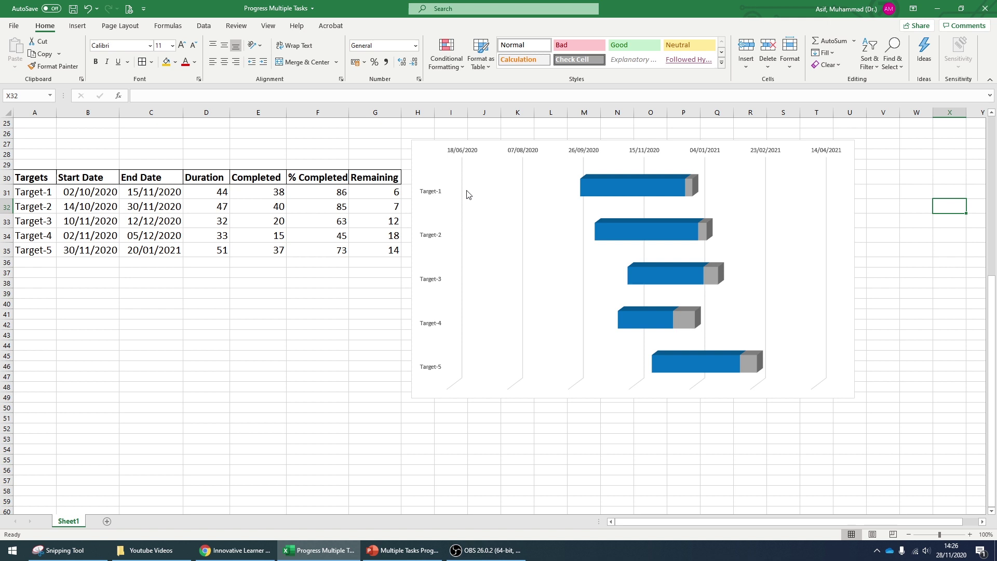
Copy Target-1's start date from B31 into B40.
mouse_move(460, 196)
left_click(88, 193)
key("ctrl+c")
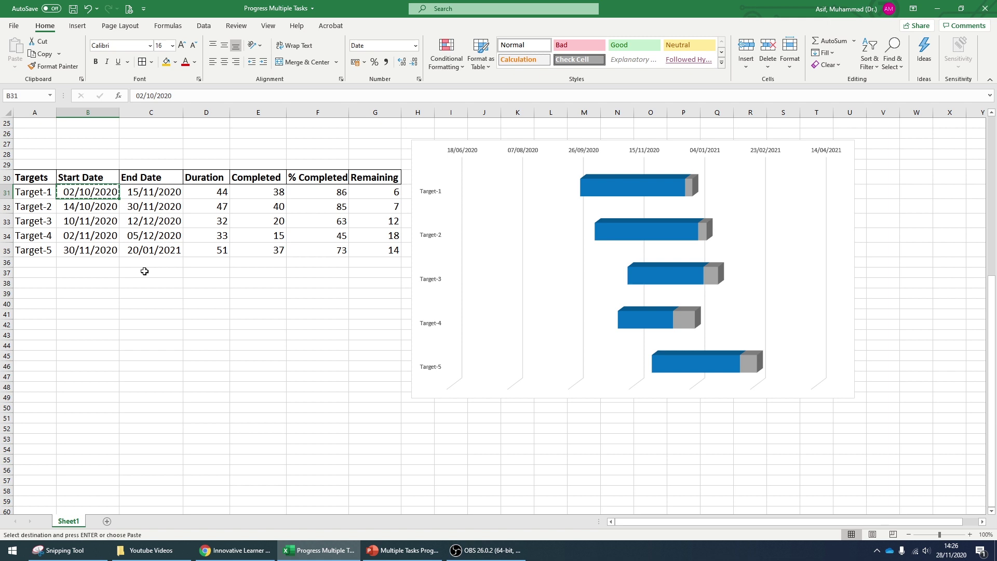
left_click(89, 305)
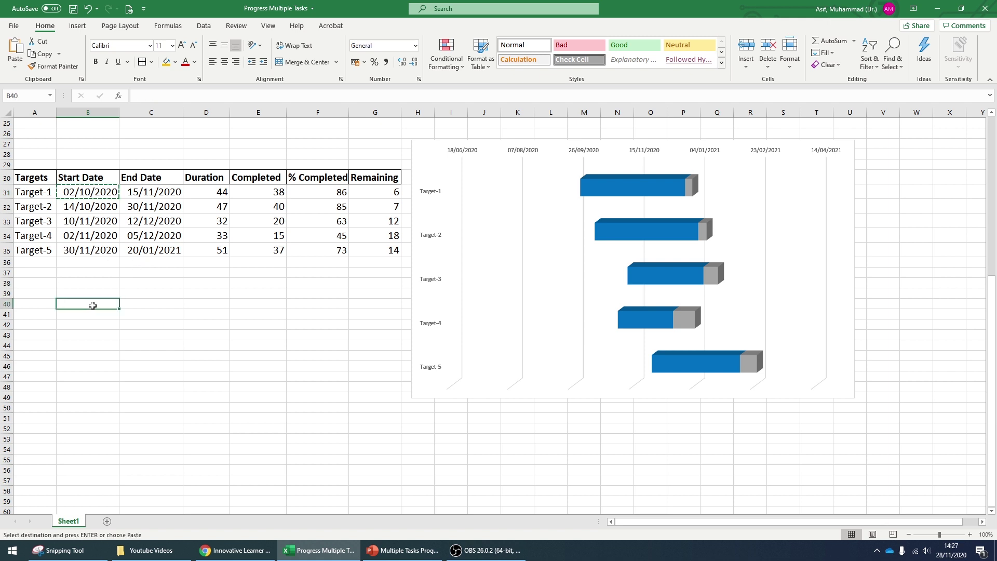
key("ctrl+v")
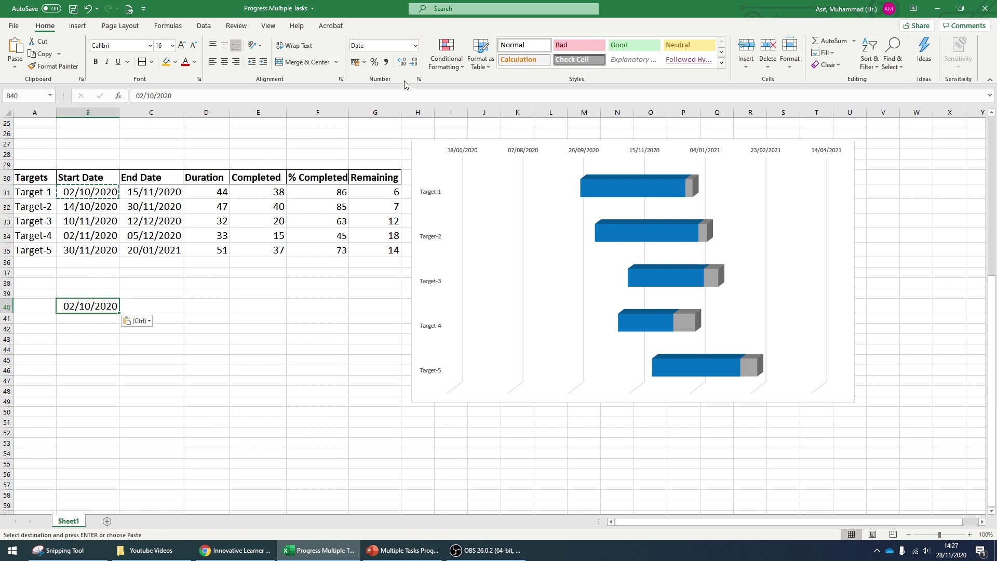
Format B40 as Number so it shows 44106.00, then copy it.
left_click(416, 46)
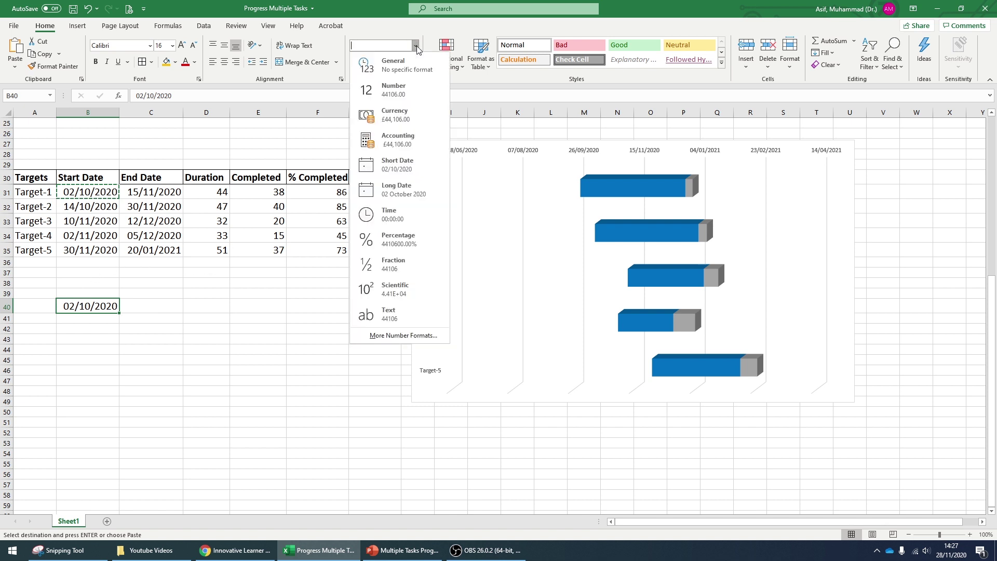
left_click(416, 95)
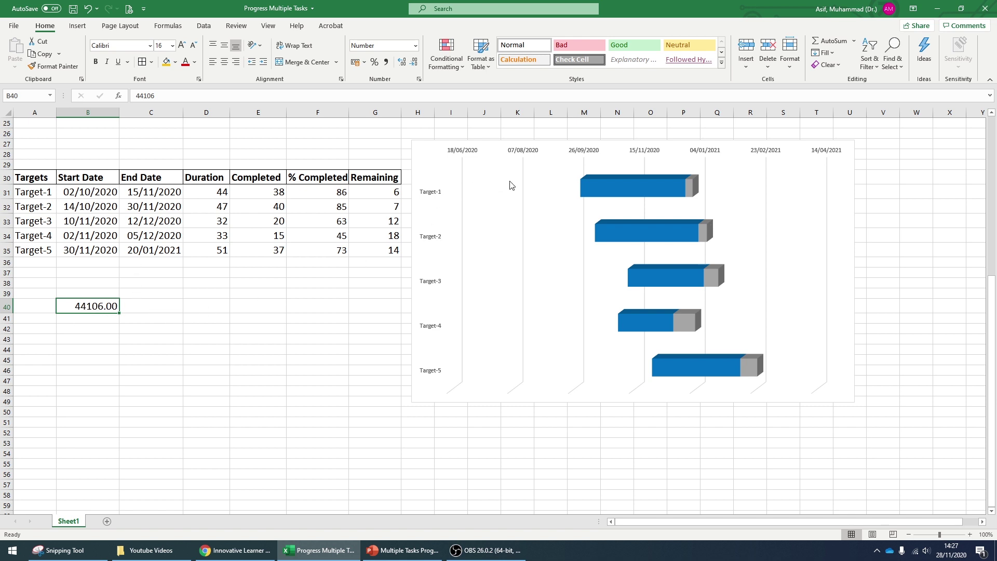
mouse_move(511, 185)
key("ctrl+c")
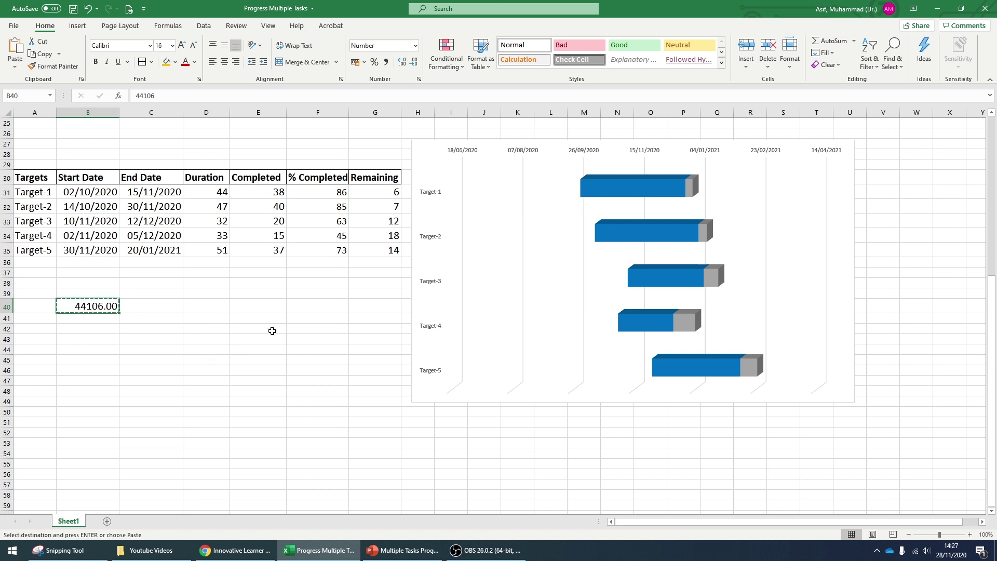
Replace the date axis Minimum bound 44000.0 with 44106 so it starts 02/10/2020.
left_click(525, 153)
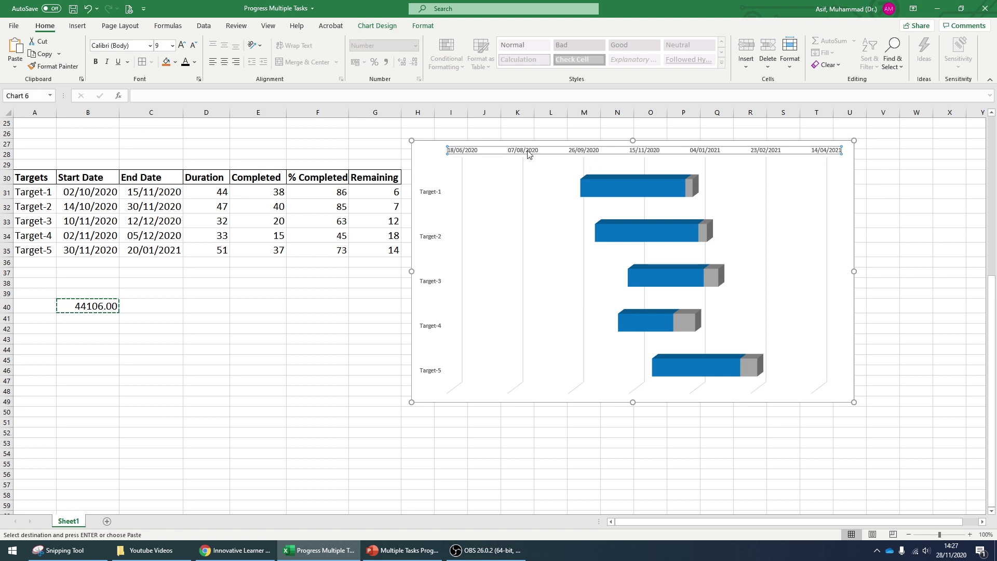
double_click(527, 154)
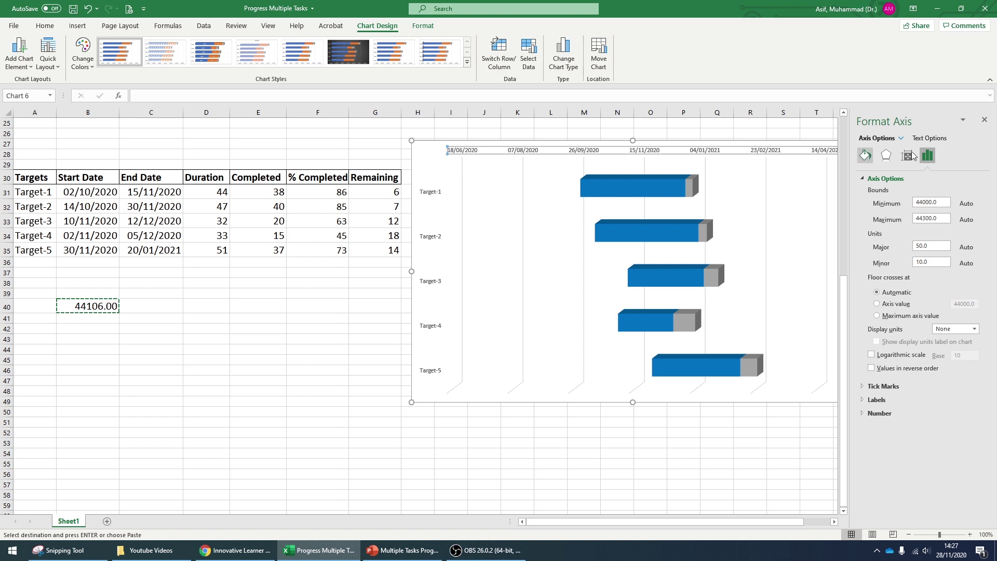
left_click_drag(939, 202, 911, 206)
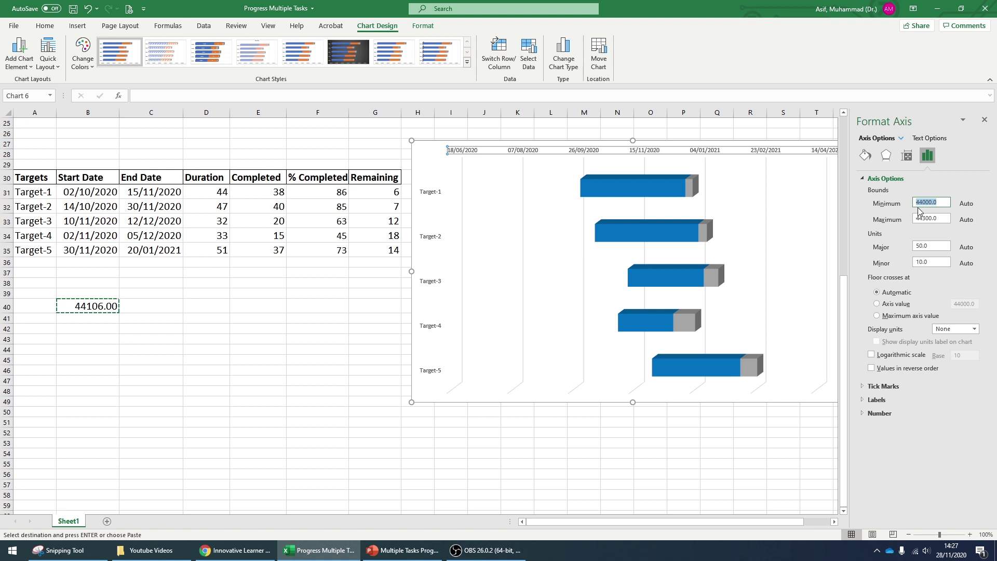
key("BackSpace")
key("ctrl+v")
key("Return")
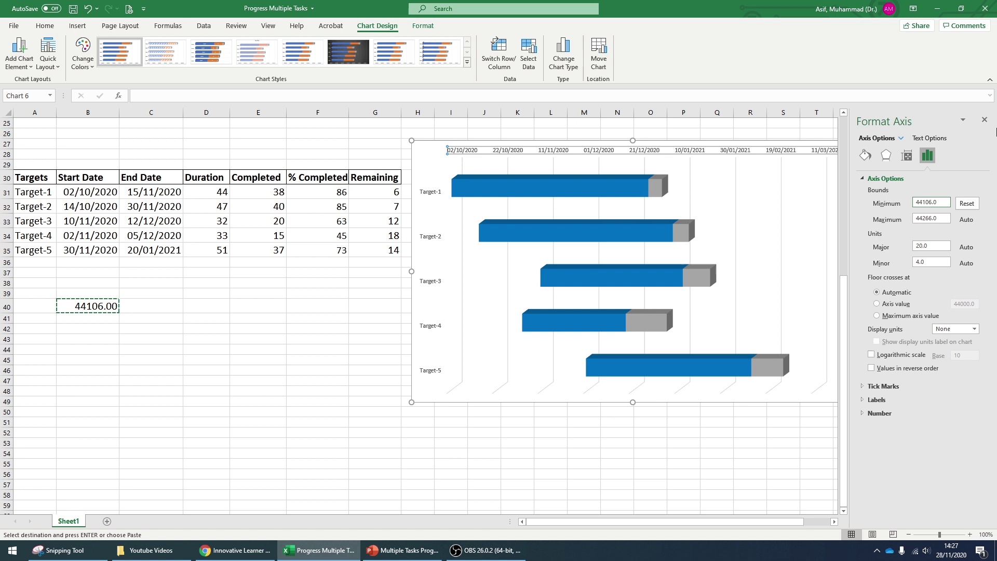
left_click(985, 121)
Add a chart title reading 'Progress Monitor Graph'.
left_click(918, 240)
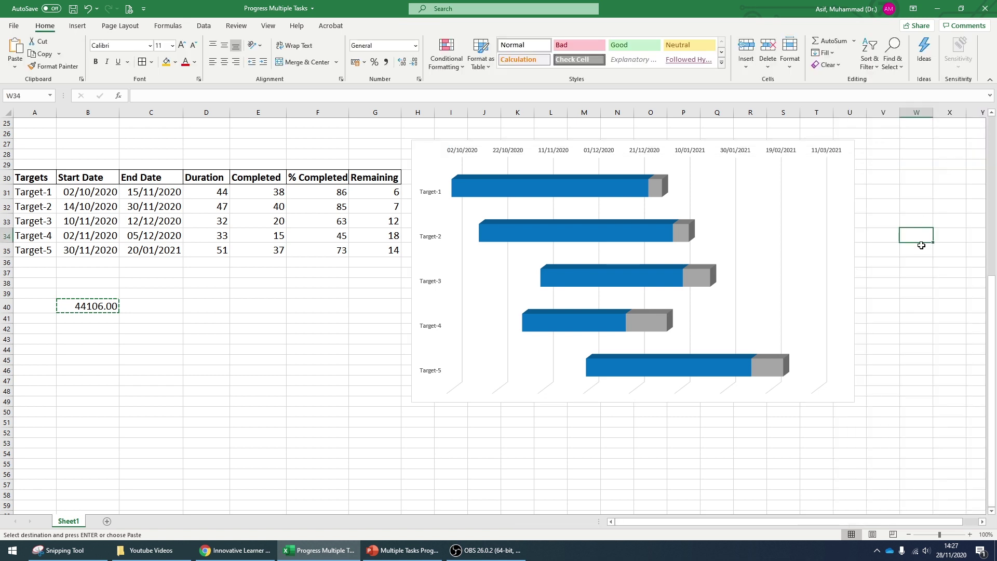
left_click(845, 161)
left_click(869, 151)
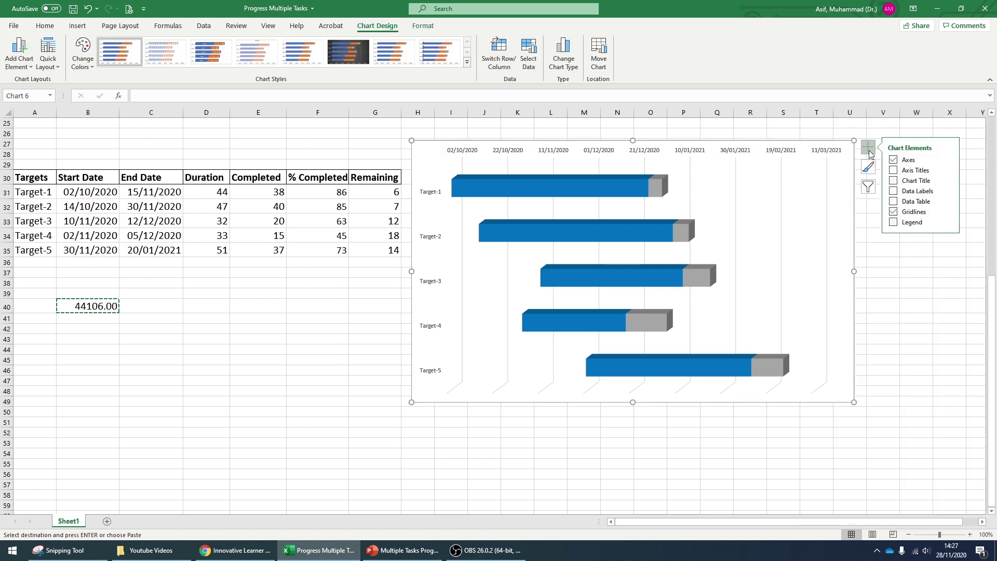
left_click(895, 171)
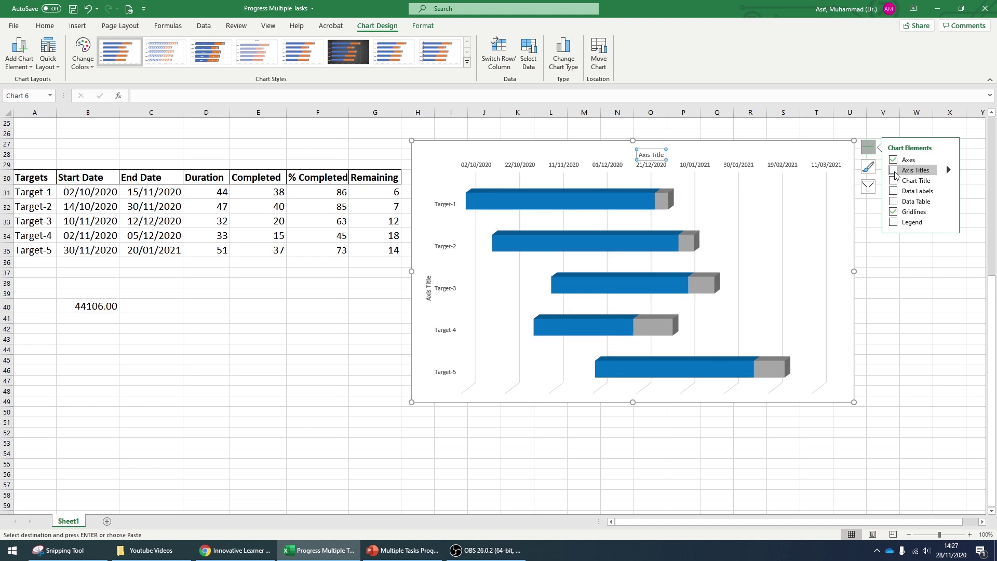
left_click(894, 181)
left_click(623, 151)
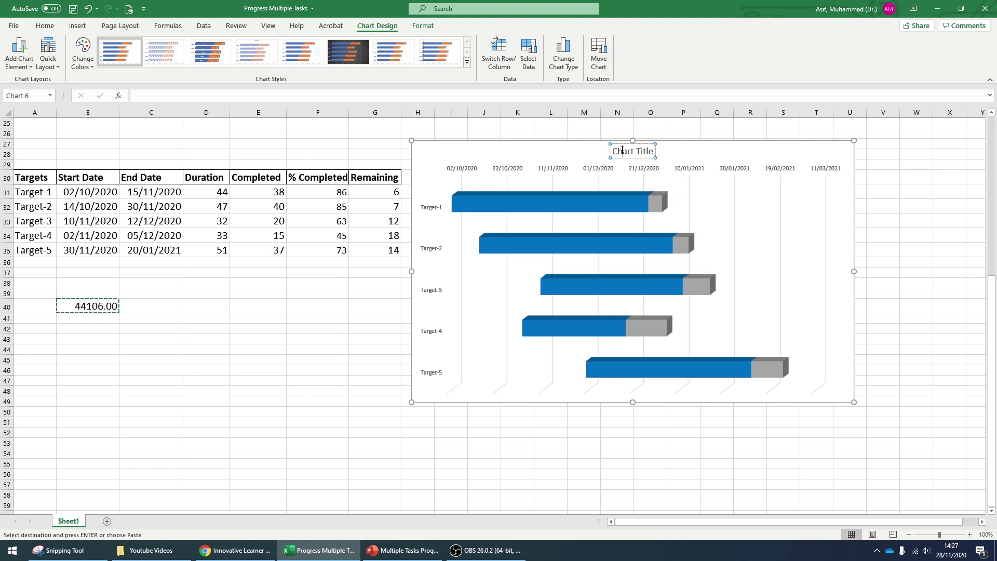
triple_click(623, 150)
triple_click(623, 152)
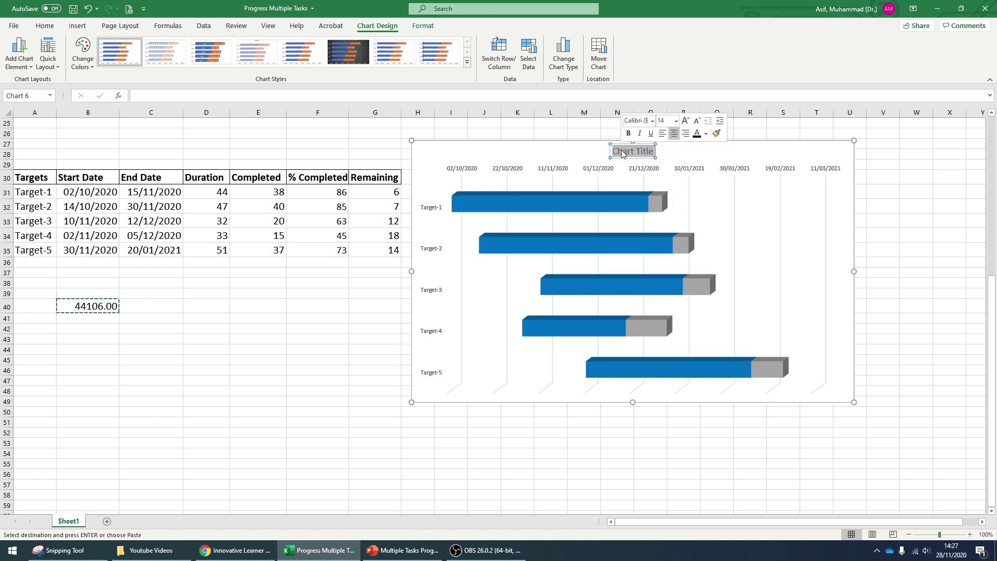
type("Progress Monitor")
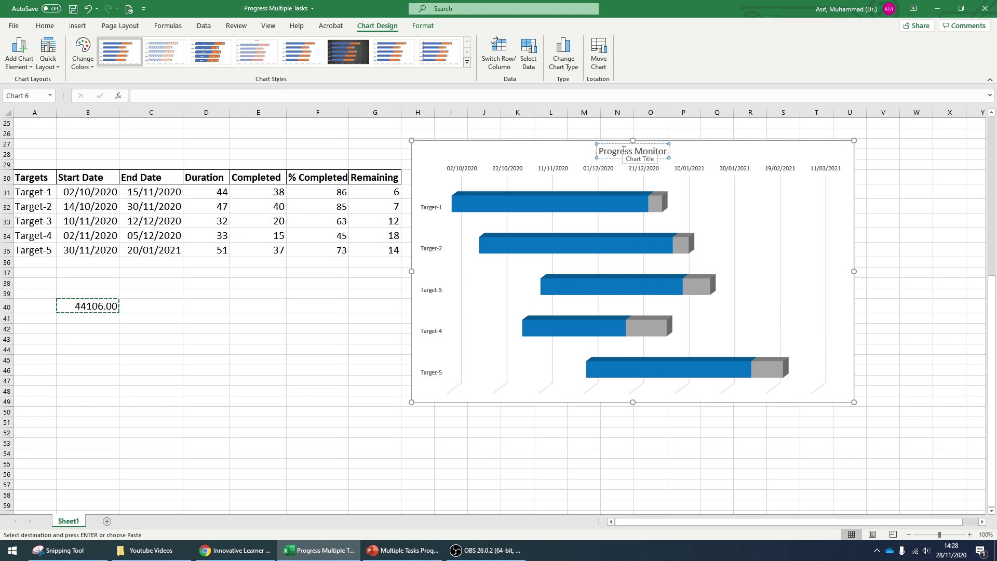
type(" Graph")
key("Escape")
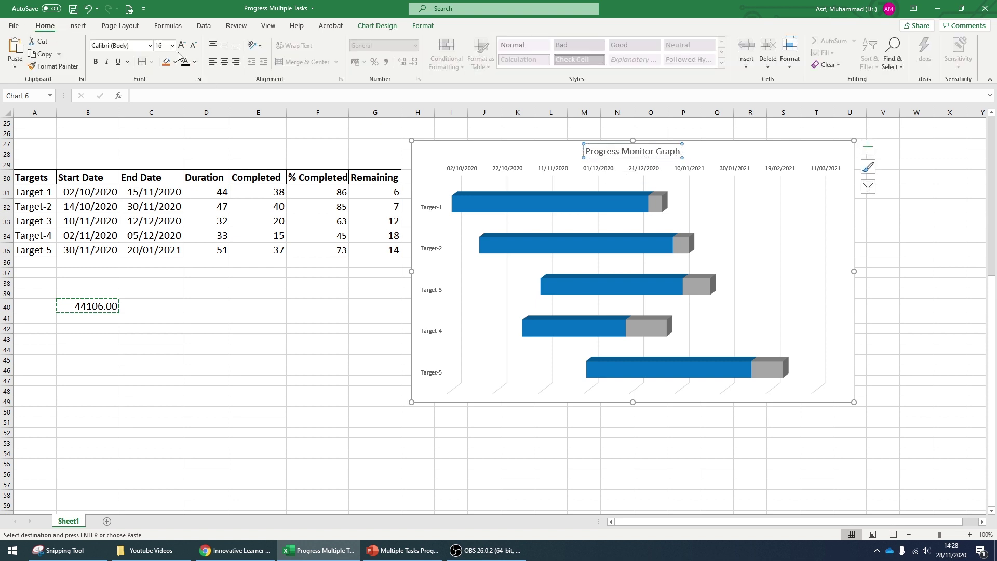
Make the chart title 32 point and bold.
left_click(173, 46)
left_click(164, 203)
key("ctrl+b")
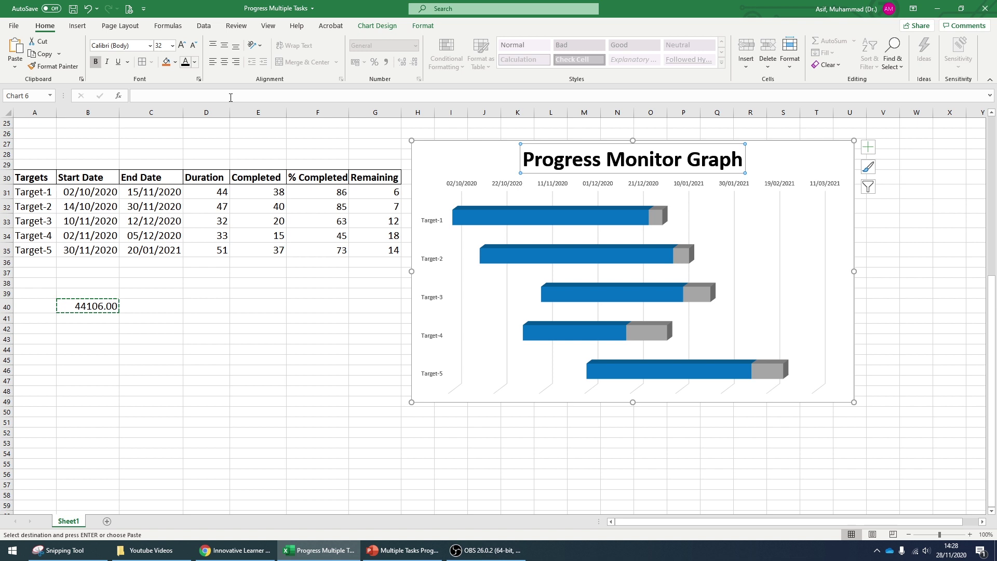
Enlarge the date axis labels and make the Target axis labels larger and bold.
left_click(463, 185)
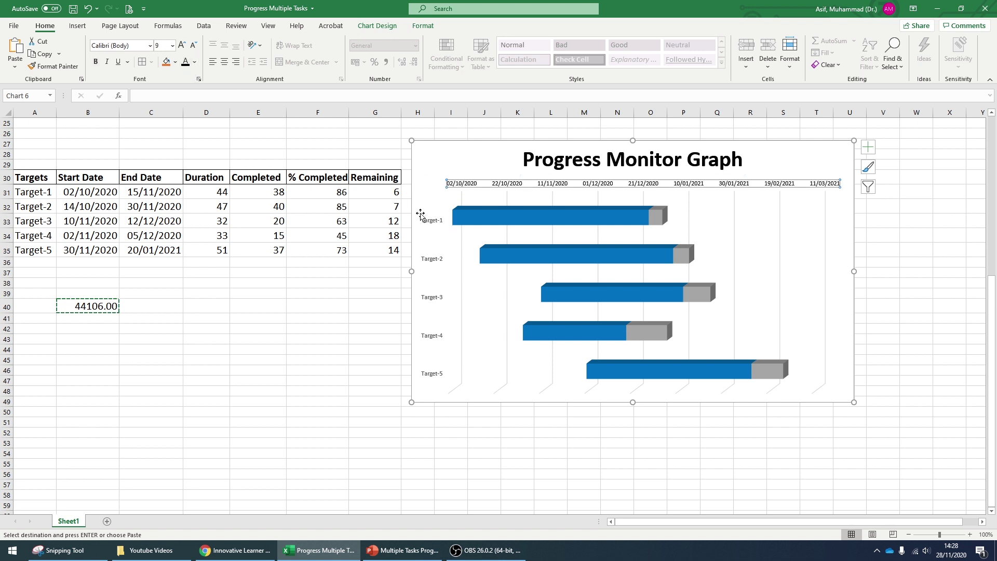
left_click(172, 46)
left_click(162, 91)
left_click(431, 222)
left_click(172, 46)
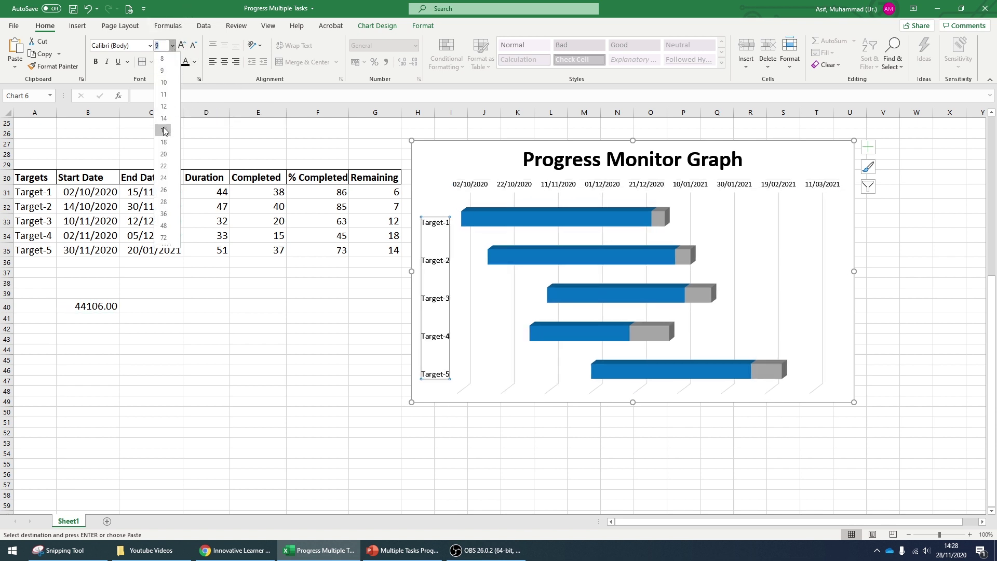
left_click(162, 87)
left_click(96, 61)
left_click(376, 318)
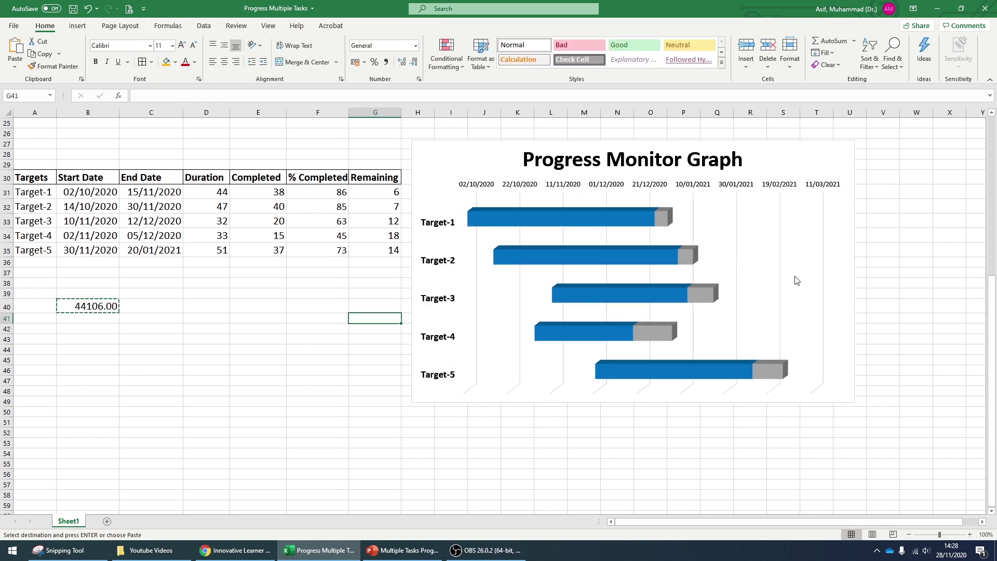
left_click(824, 149)
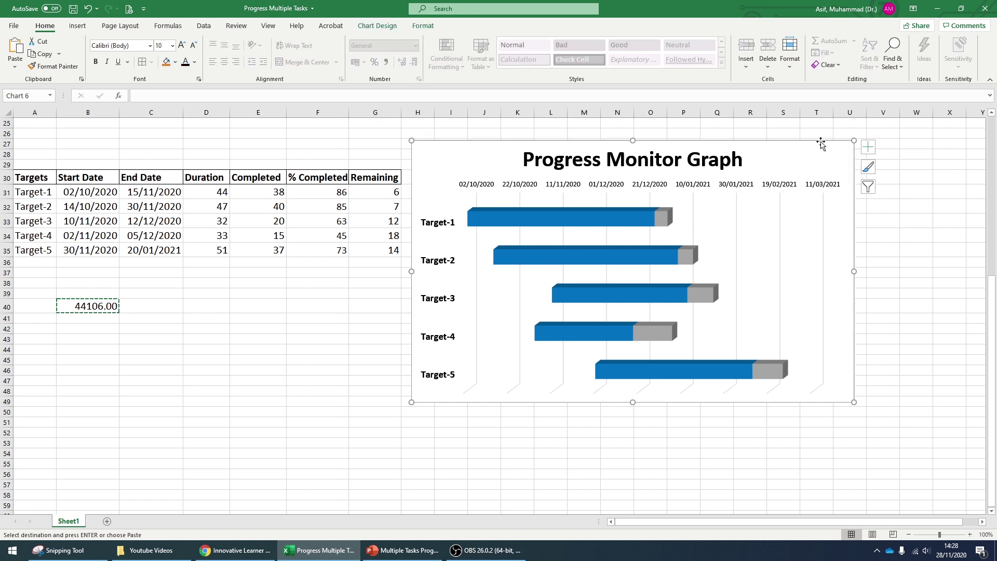
left_click(868, 147)
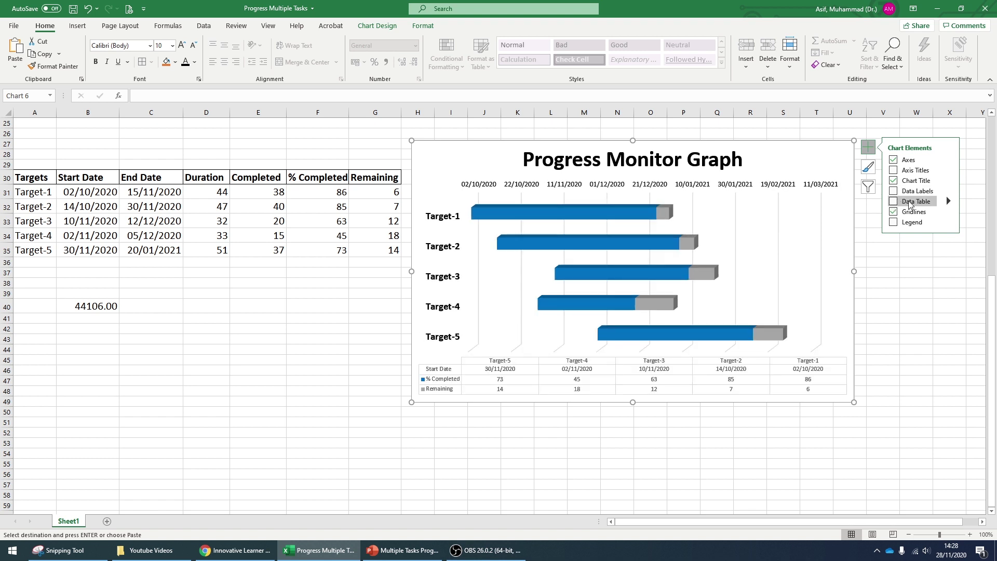
Add a No Legend Keys data table below the chart and set its text to 10 point.
mouse_move(949, 204)
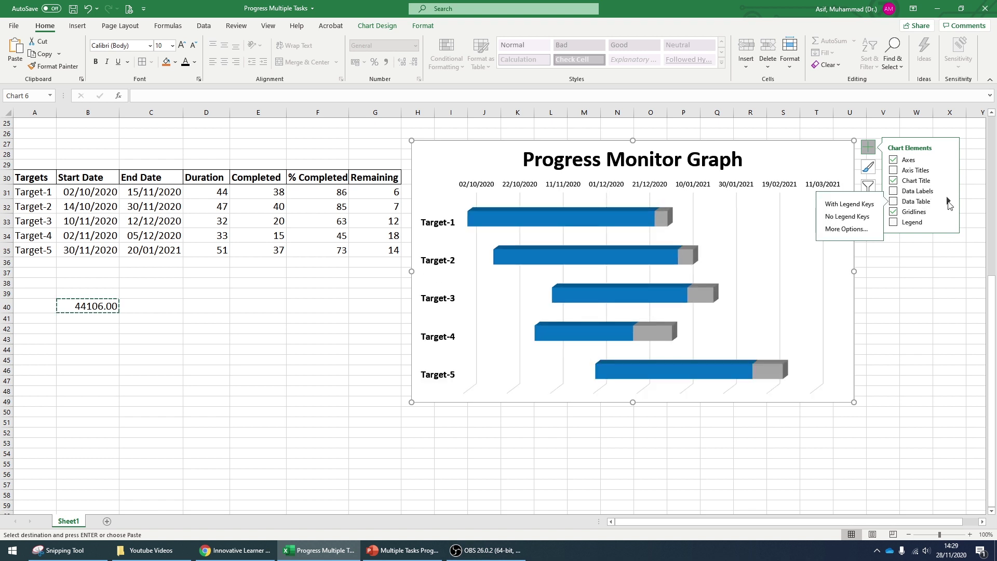
left_click(852, 216)
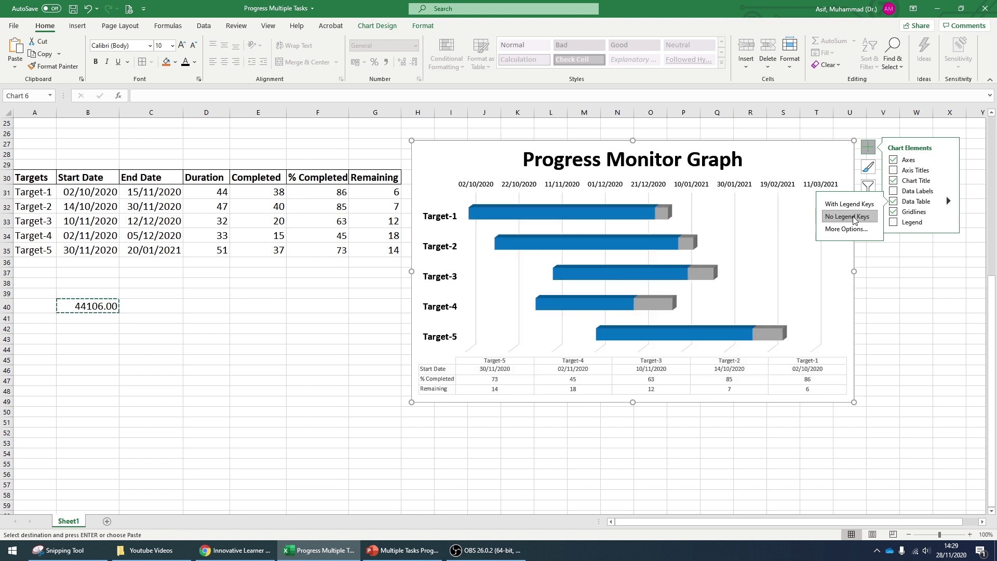
left_click(906, 283)
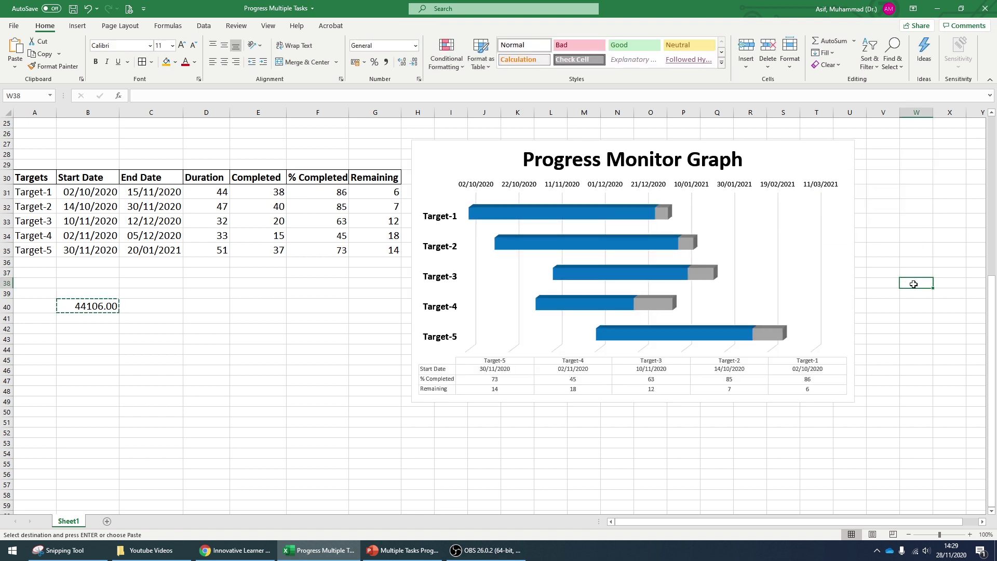
left_click(555, 372)
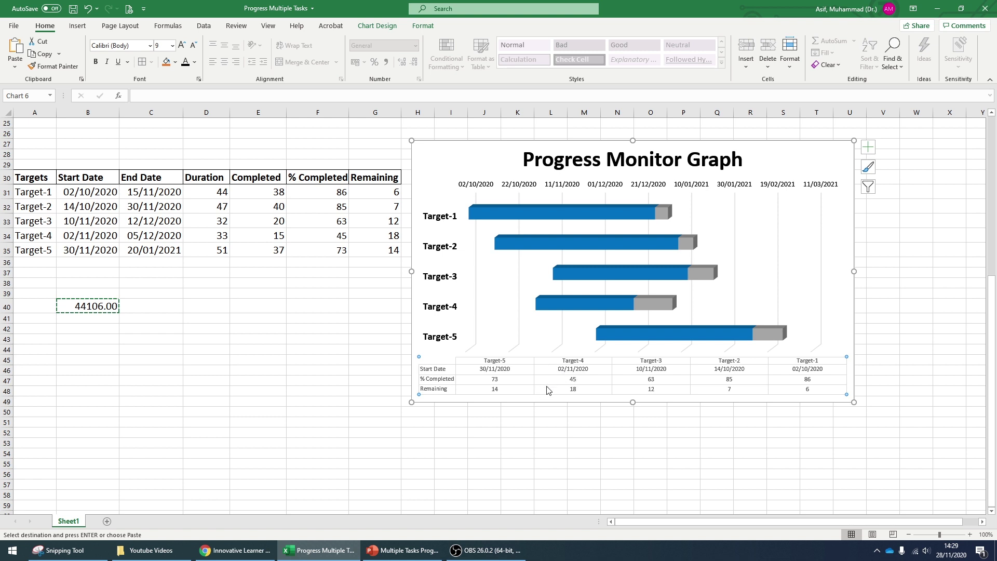
left_click(172, 46)
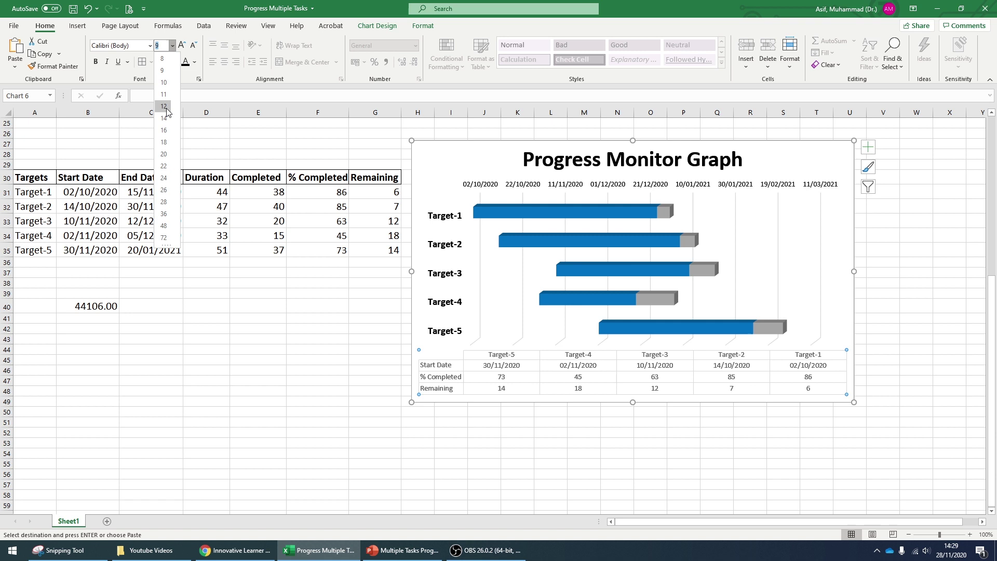
left_click(164, 82)
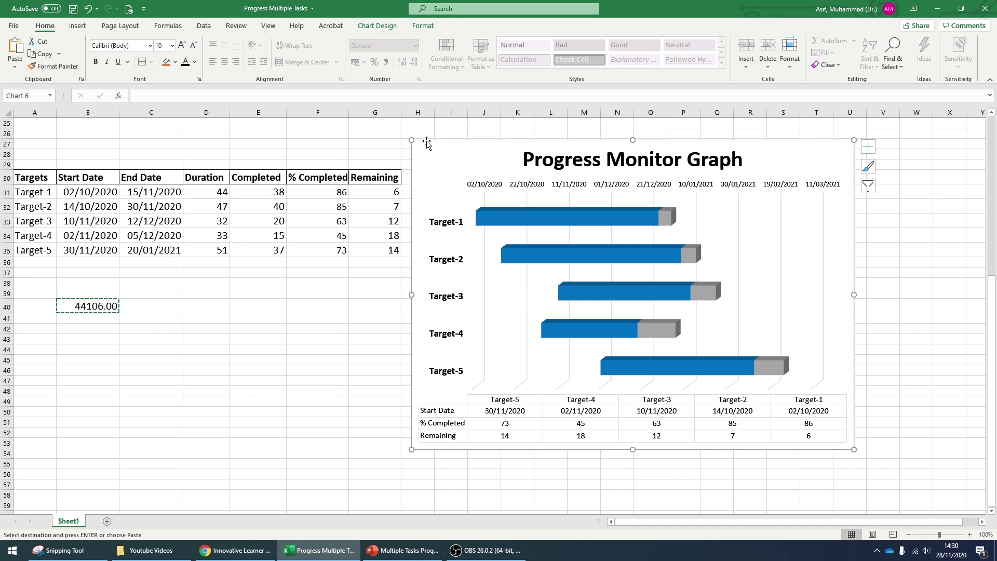
Draw a yellow Right Arrow shape beneath the Target-5 bar, above the data table.
left_click(78, 27)
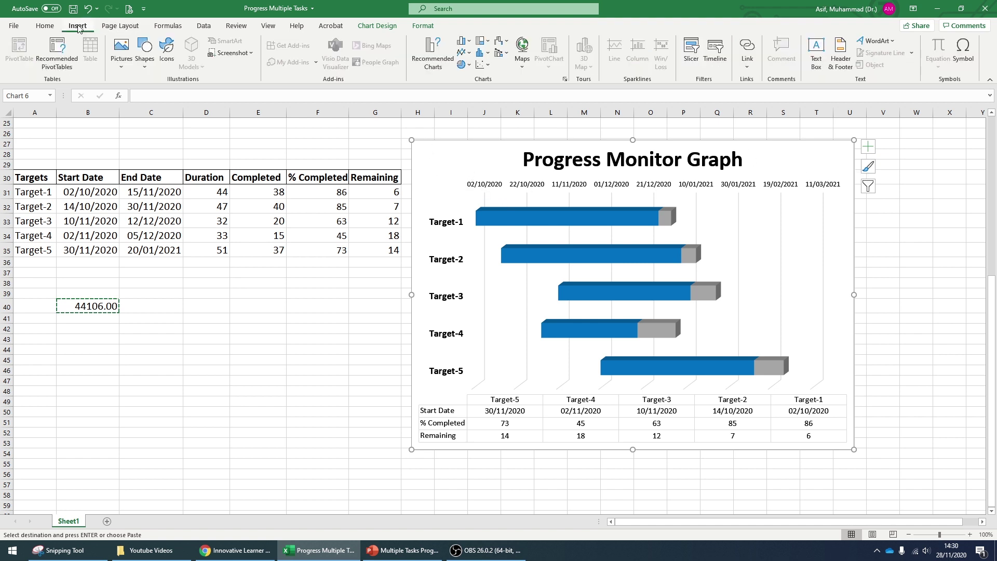
left_click(144, 70)
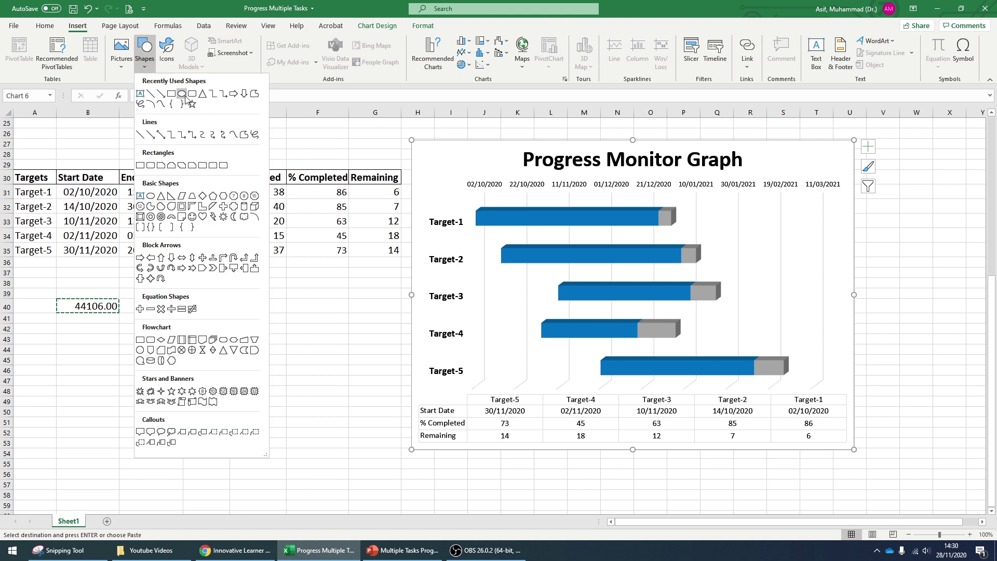
left_click(141, 258)
left_click_drag(551, 383, 743, 389)
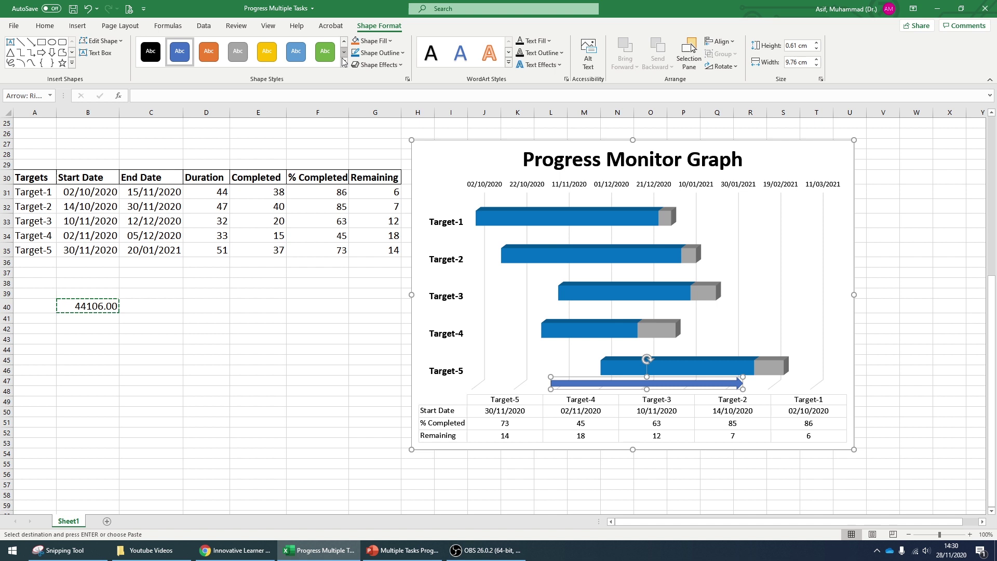
left_click(269, 62)
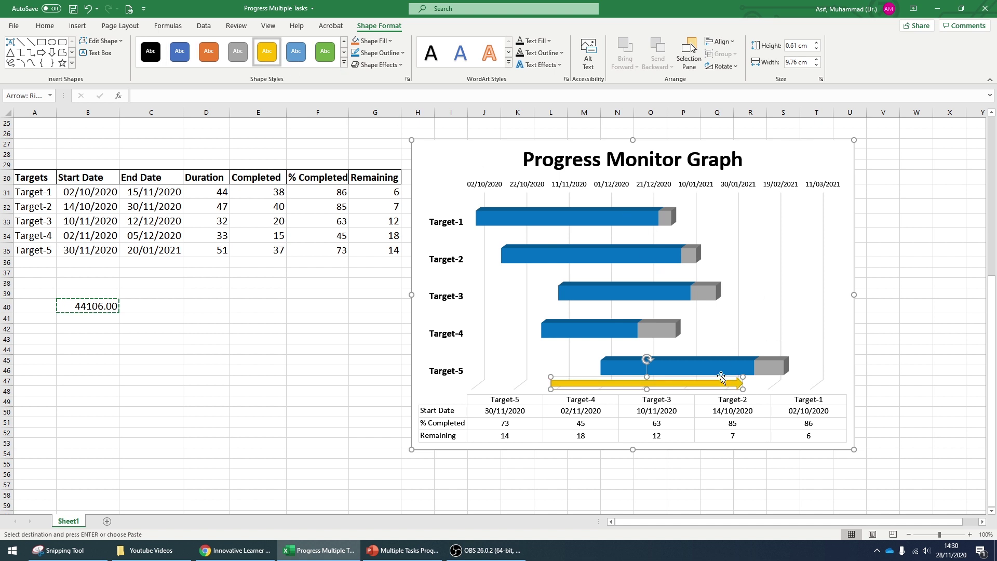
left_click_drag(722, 377, 722, 378)
left_click(355, 319)
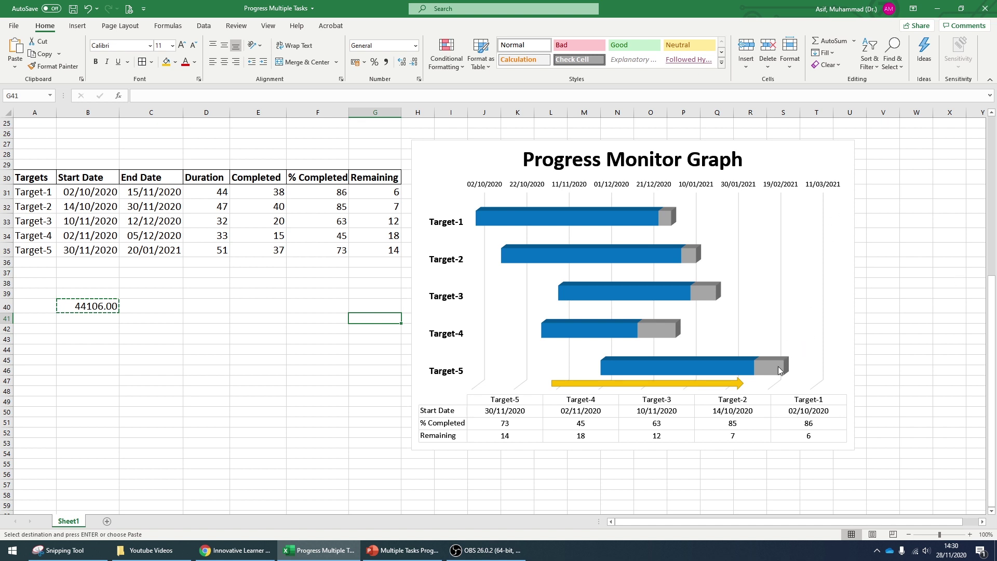
Paste the checkered-flag picture into the chart and place it right of Target-5.
left_click(434, 369)
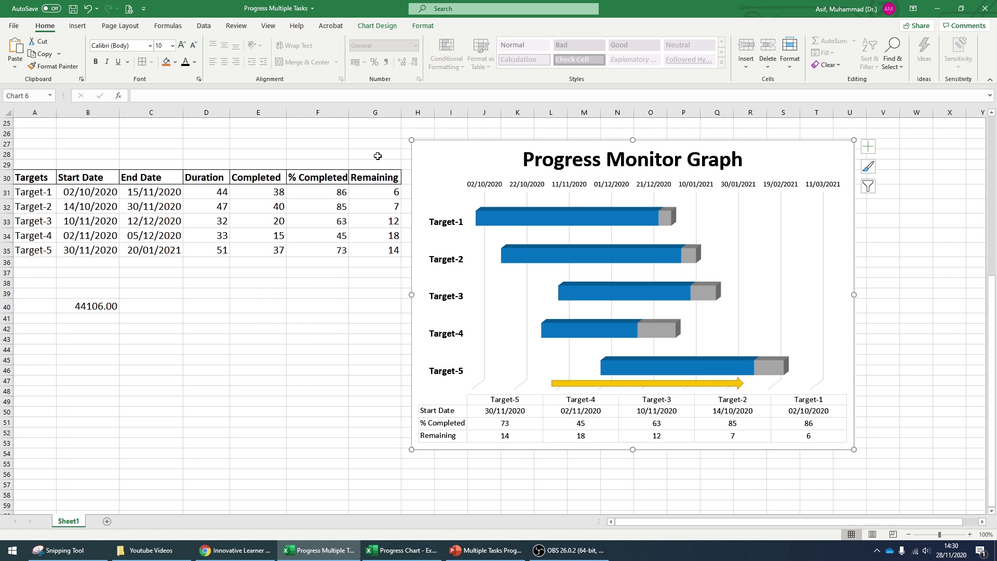
key("ctrl+v")
left_click_drag(430, 153, 819, 371)
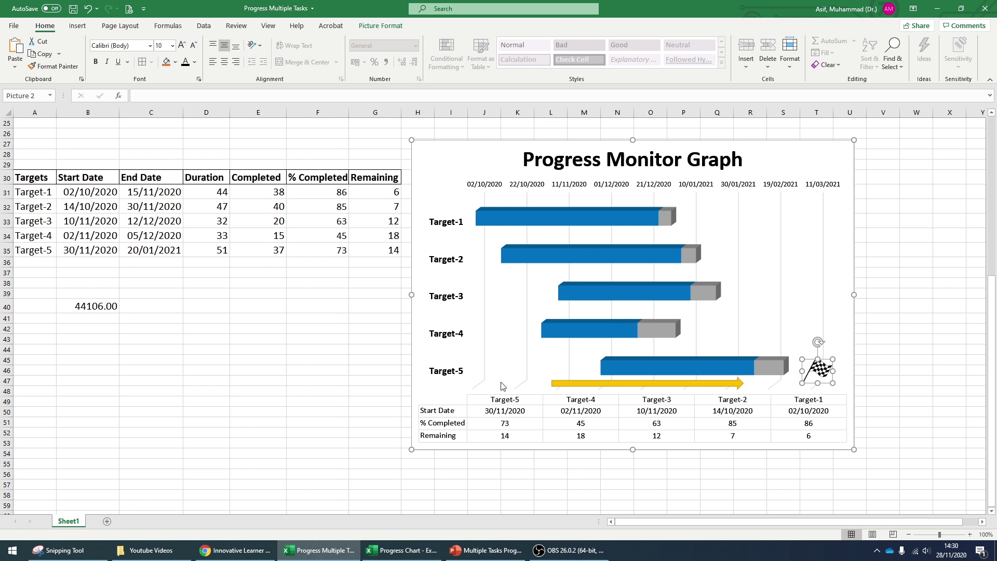
Paste the START flag picture beside Target-5 at the arrow's left end.
key("ctrl+v")
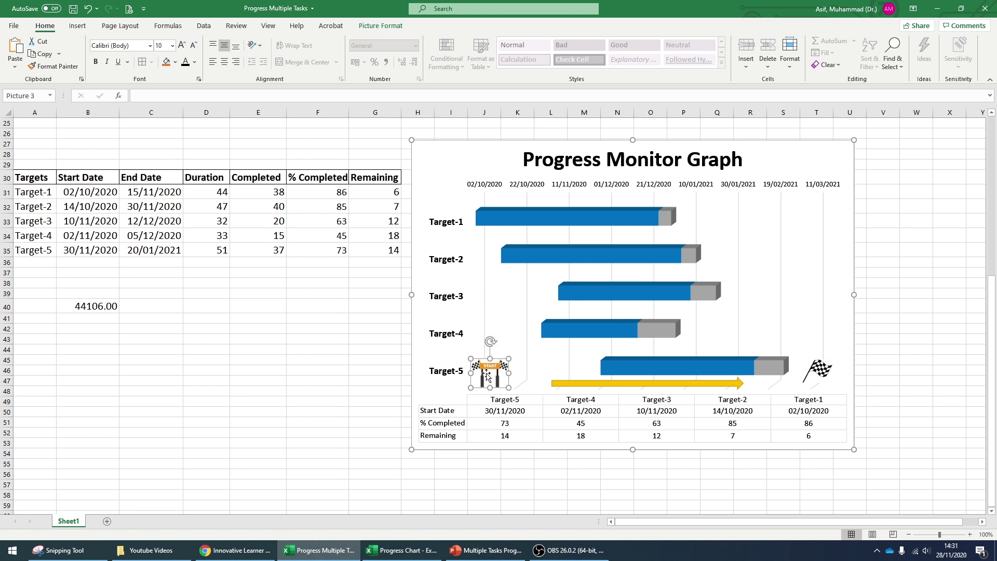
left_click(350, 340)
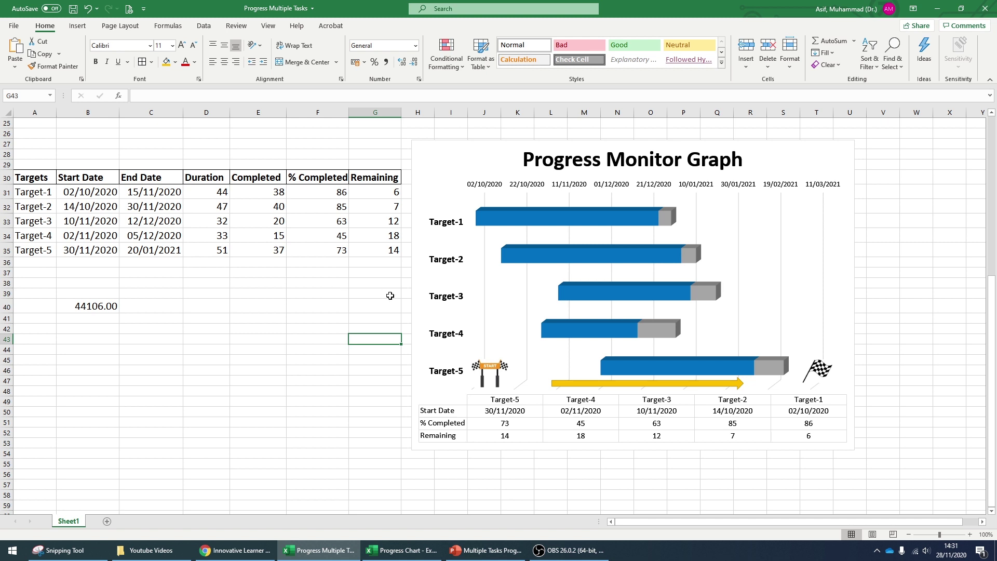
mouse_move(685, 260)
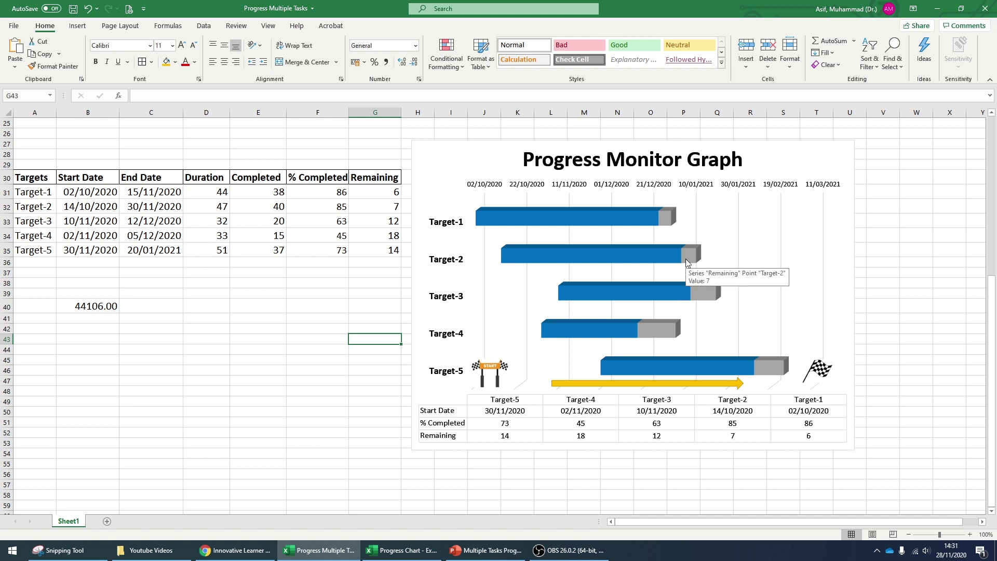
mouse_move(592, 214)
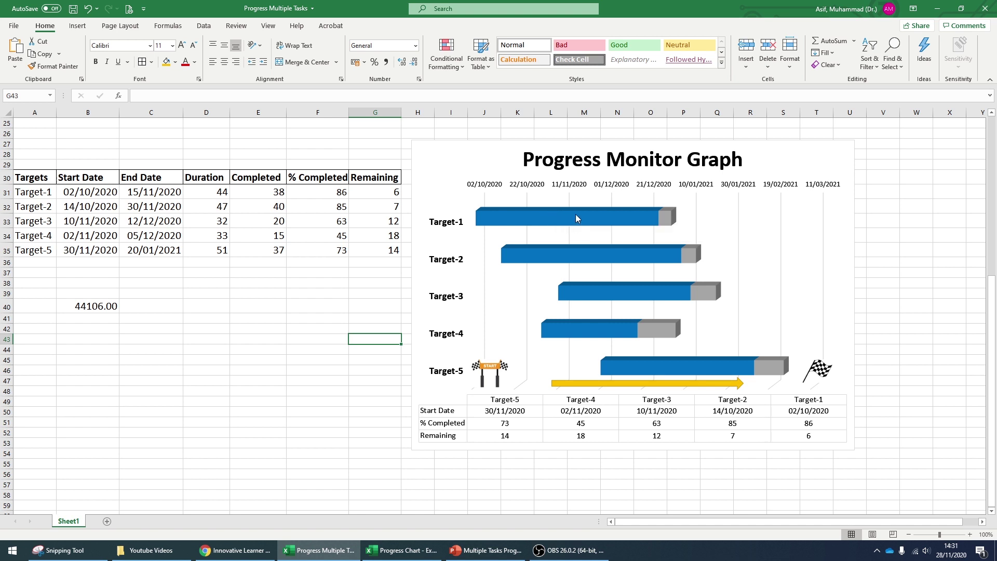
Turn on Data Labels for the chart's Gantt bars.
left_click(842, 152)
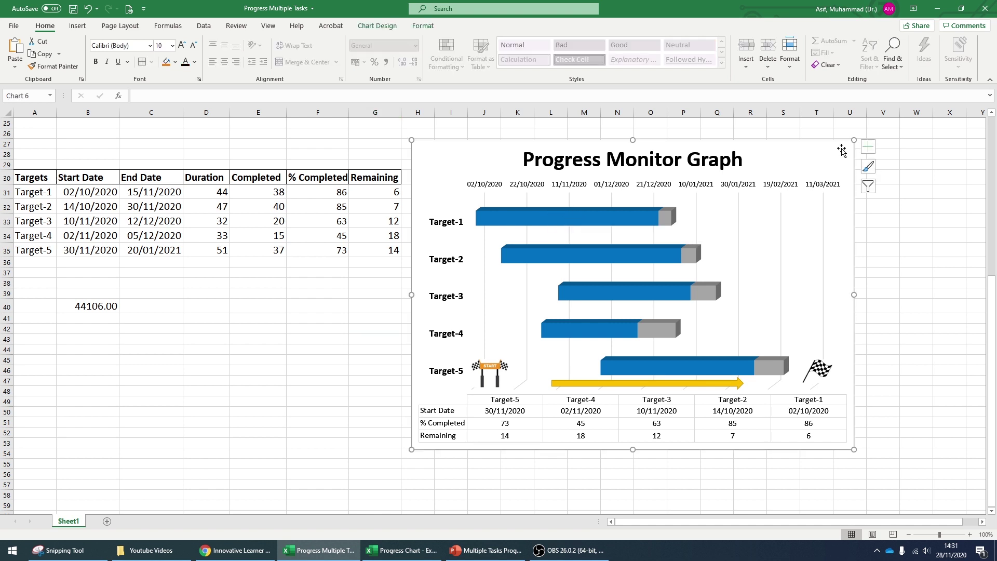
left_click(870, 150)
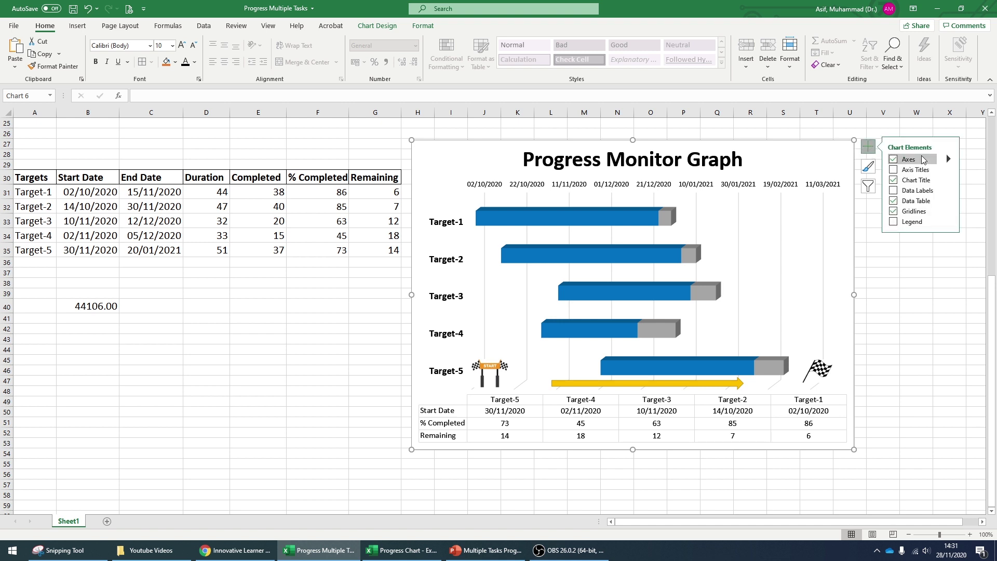
left_click(948, 189)
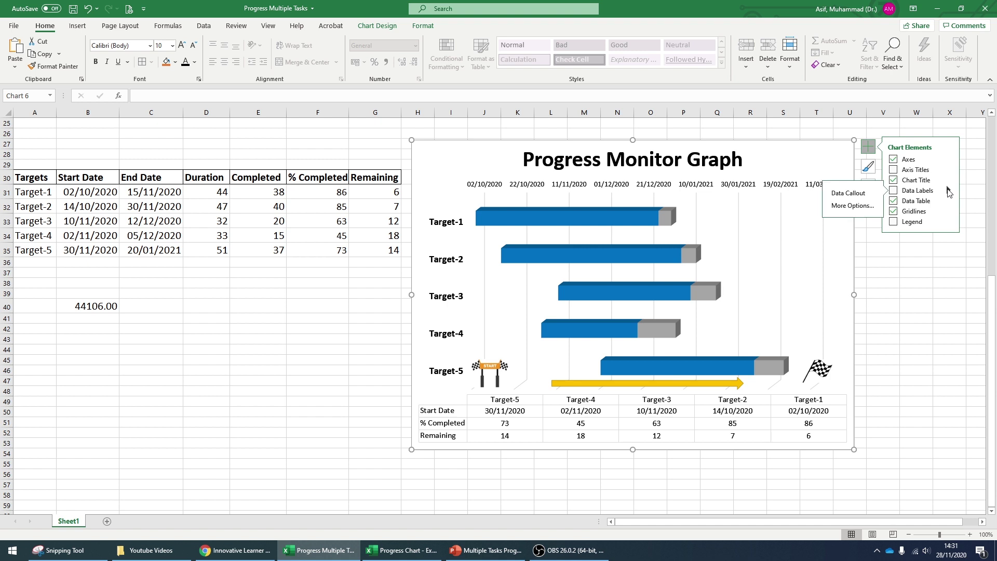
left_click(895, 191)
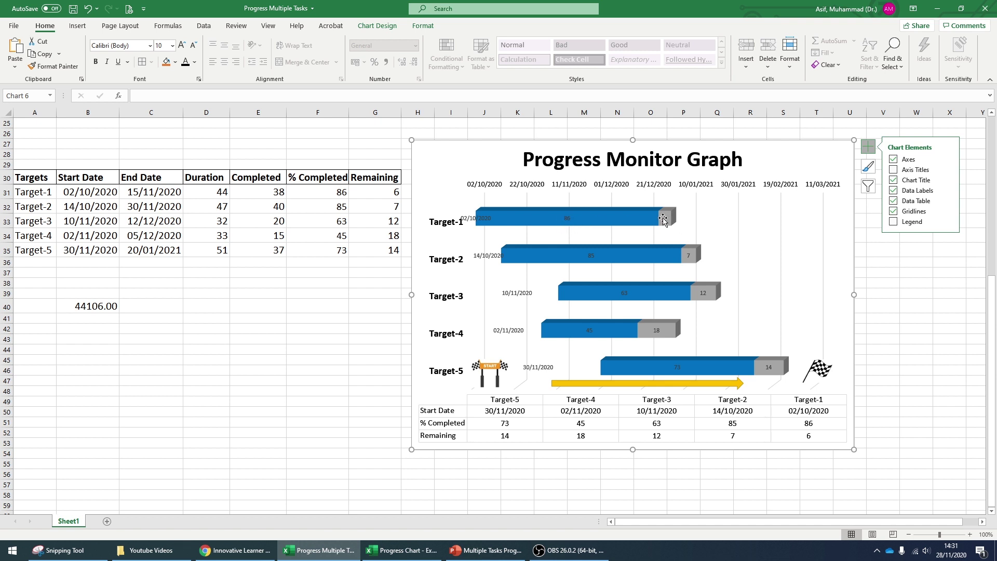
Delete the start-date labels and make the percentage labels 14 point bold.
left_click(472, 223)
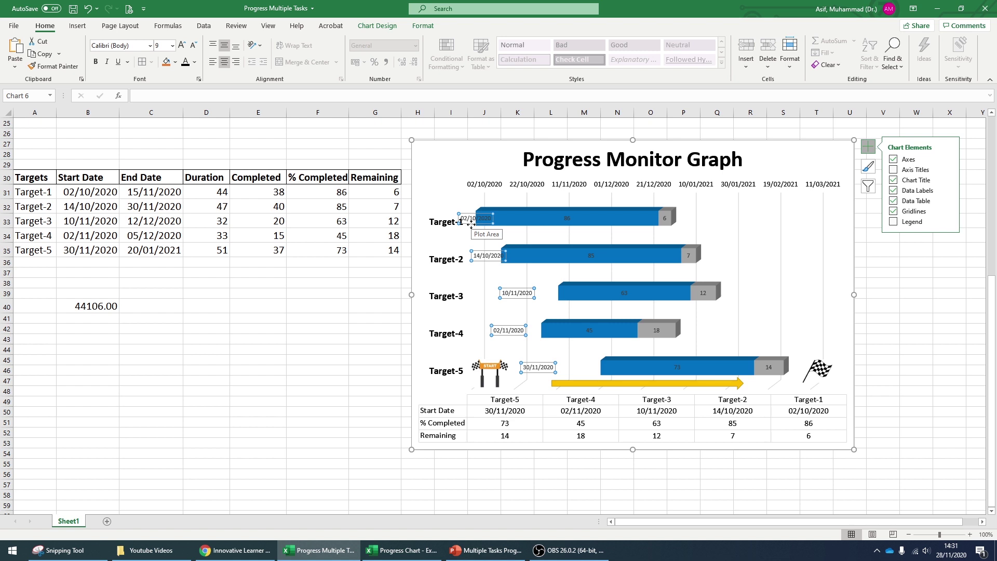
key("Delete")
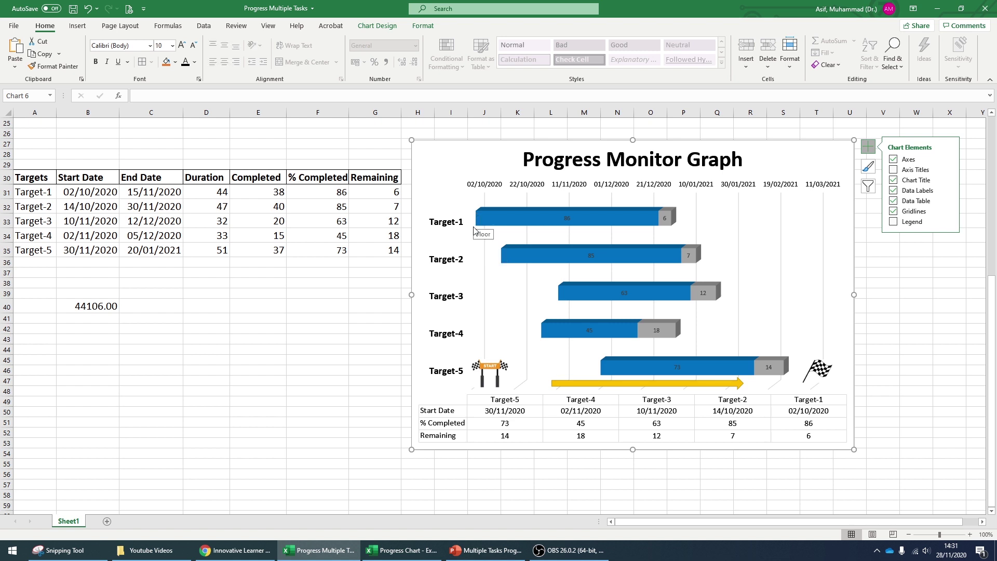
left_click(568, 218)
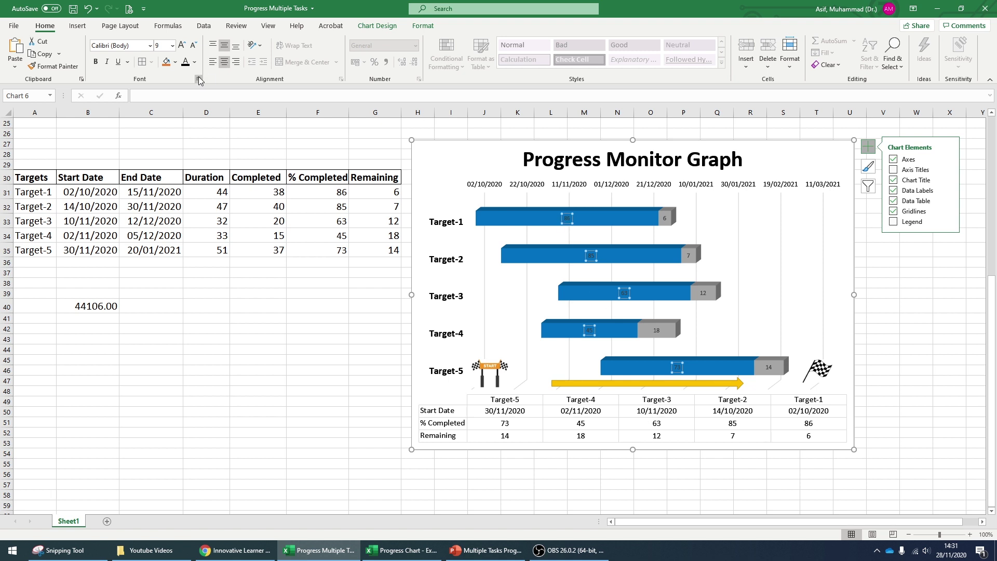
left_click(172, 46)
left_click(162, 130)
left_click(95, 62)
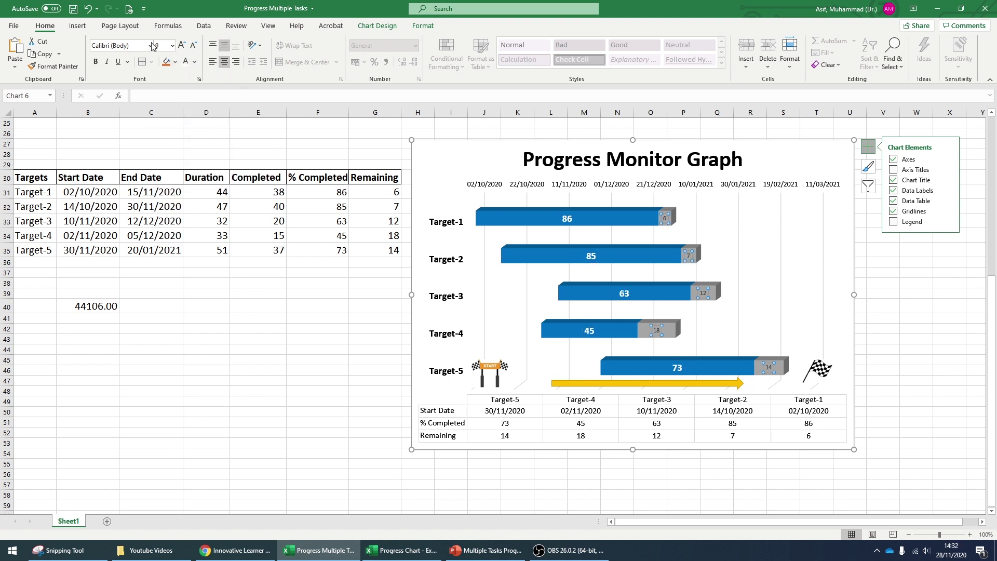
left_click(173, 46)
Add percent signs to the completed labels: 86%, 85%, 63%, 45%, 73%.
left_click(567, 218)
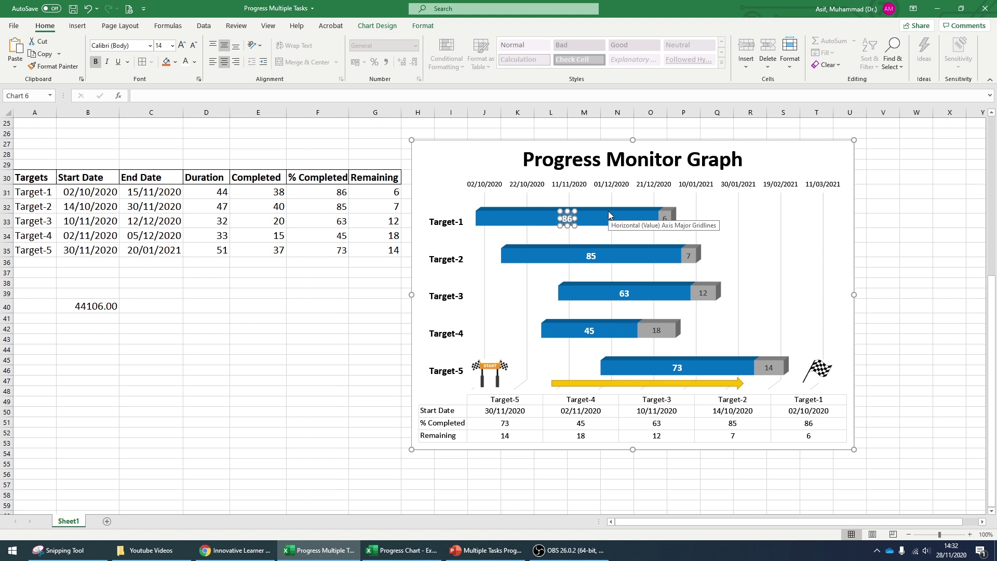
type("%")
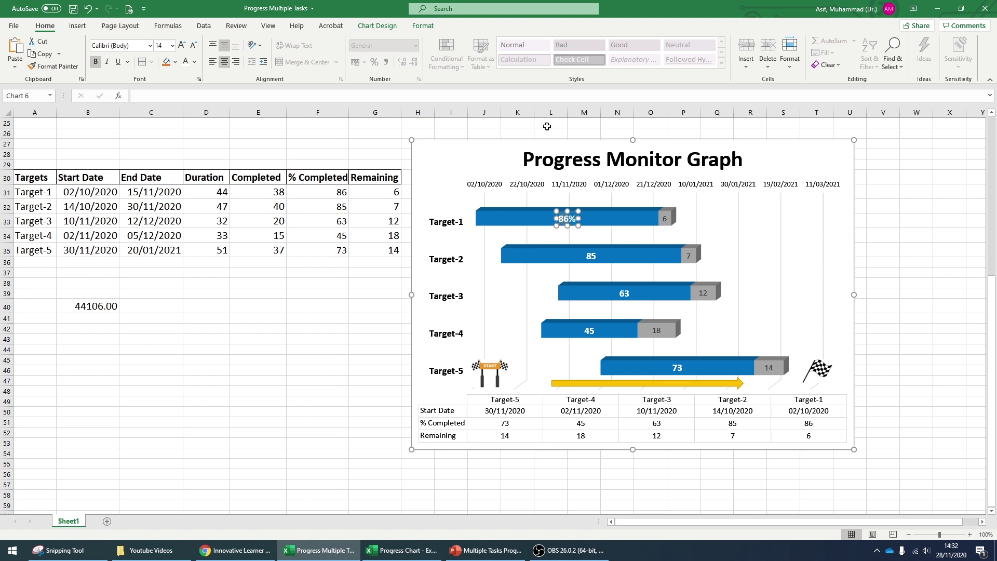
left_click(592, 257)
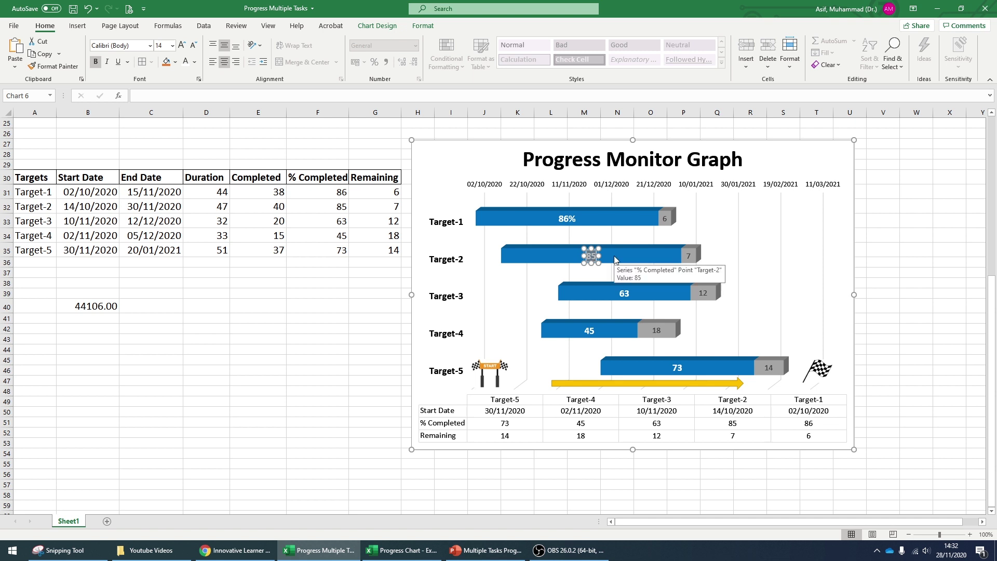
key("F4")
left_click(626, 294)
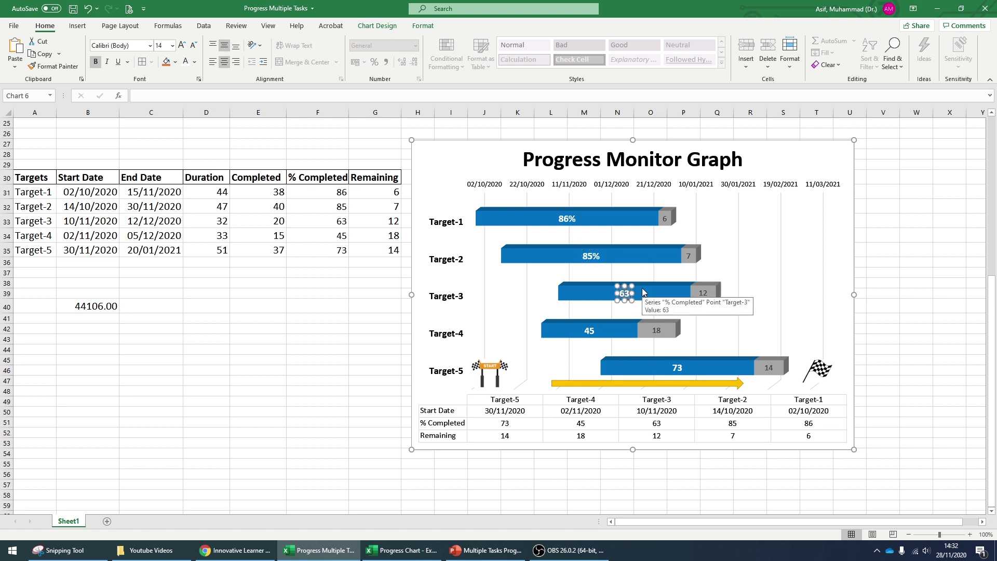
key("F4")
left_click(590, 331)
key("F4")
left_click(677, 368)
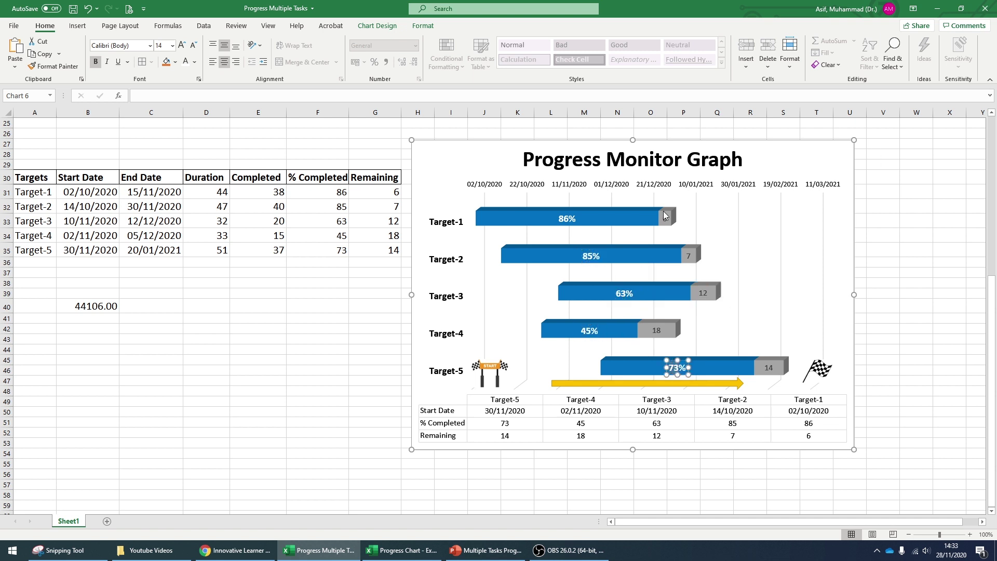
key("F4")
Add percent signs to the grey remaining labels 6, 7, 12, 18 and 14.
left_click(665, 218)
key("F4")
left_click(689, 256)
key("F4")
left_click(704, 293)
left_click(657, 331)
key("F4")
left_click(769, 367)
key("F4")
left_click(852, 307)
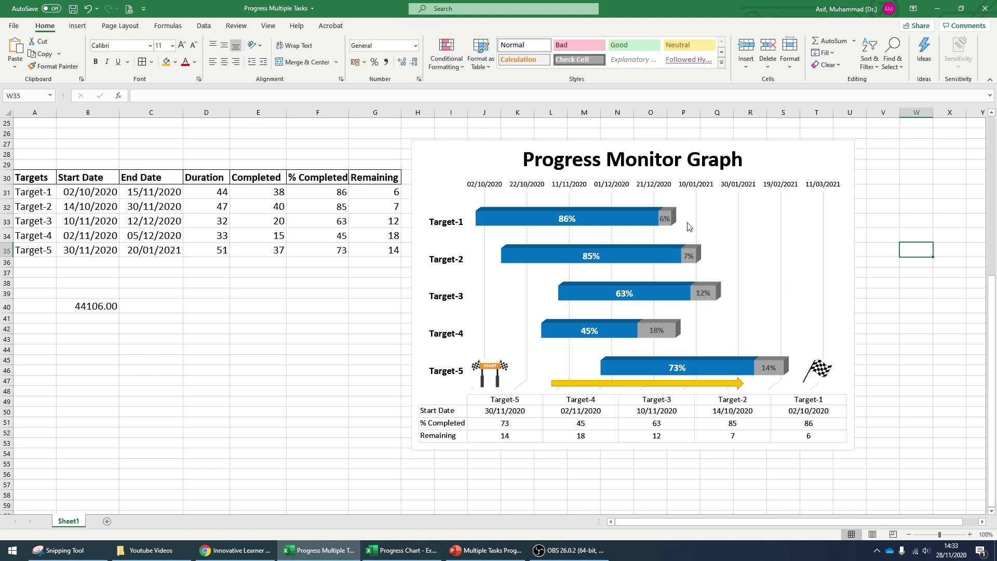
left_click(375, 306)
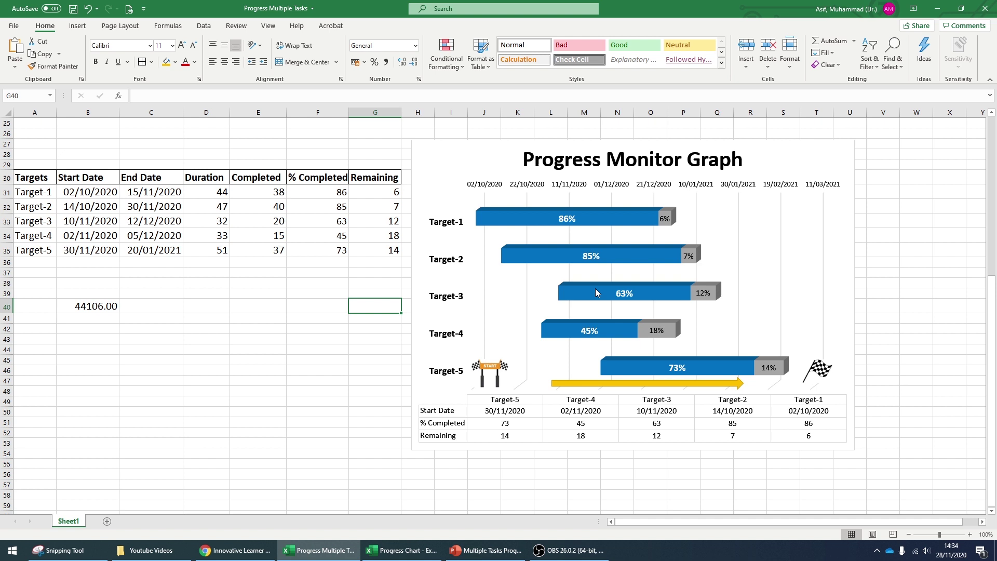
Enter 42 as Target-1's Completed value in E31.
mouse_move(596, 292)
left_click(267, 193)
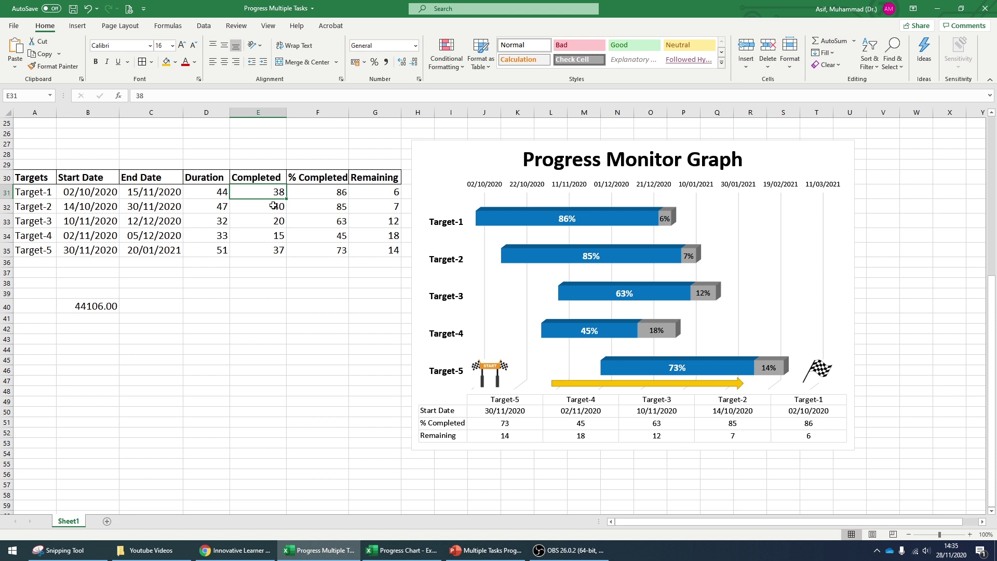
type("42")
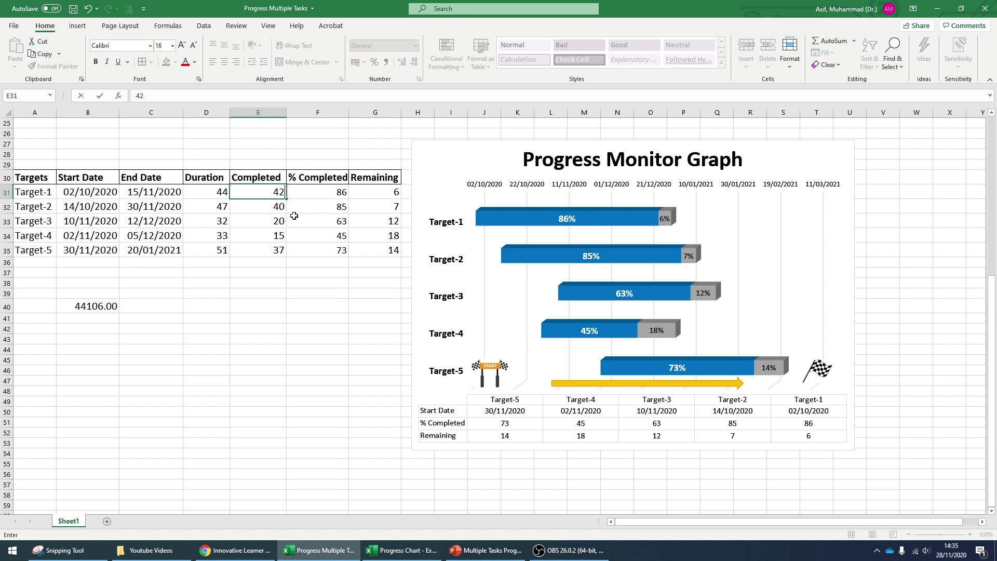
key("Return")
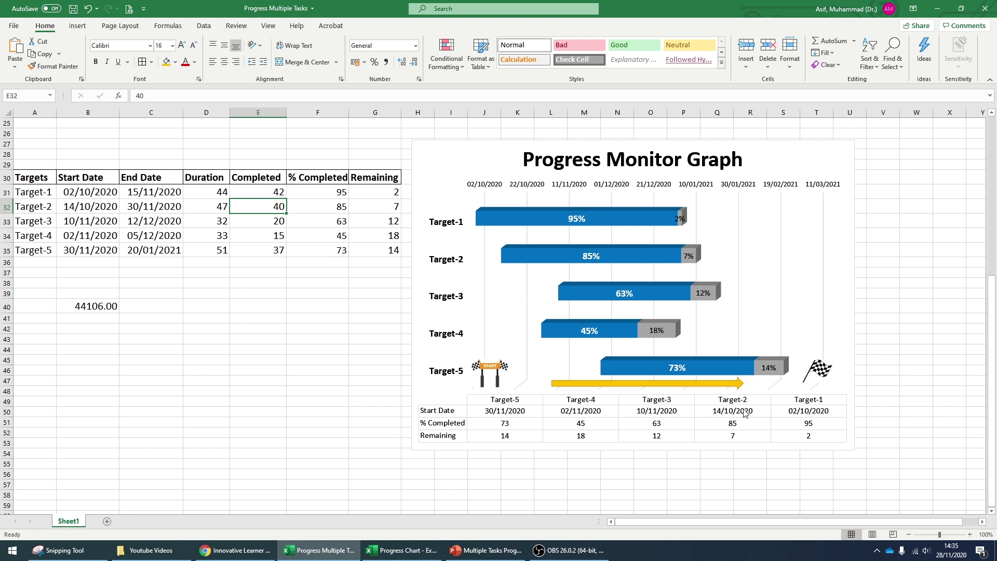
left_click(317, 329)
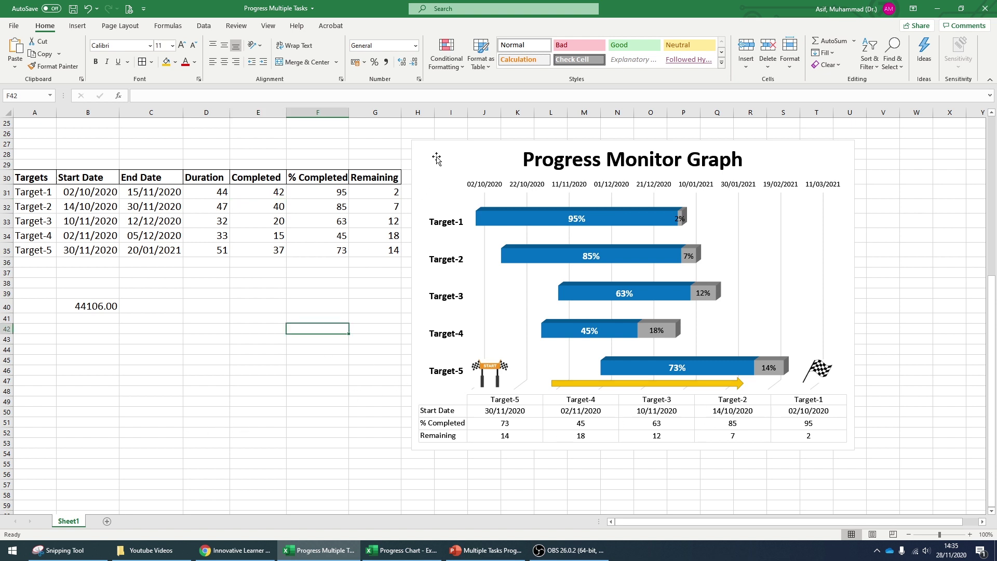
Launch Snipping Tool via Start search 'snip' and snip the whole updated chart.
key("super")
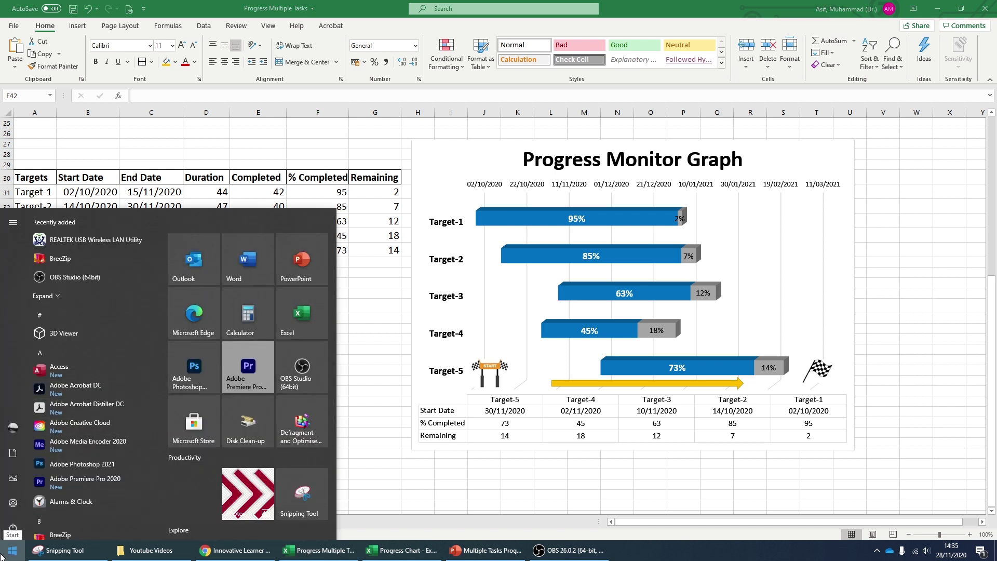
type("snip")
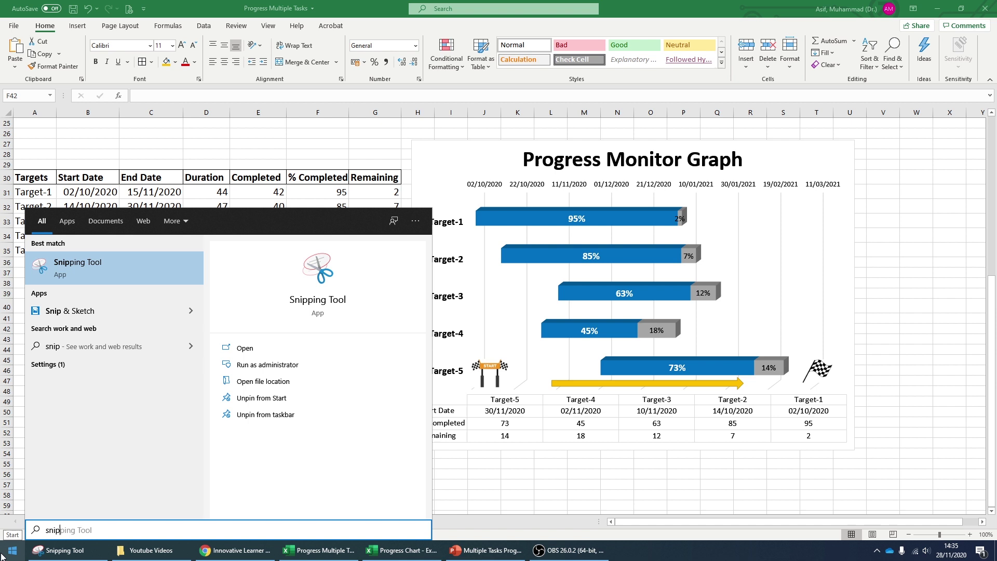
left_click(144, 270)
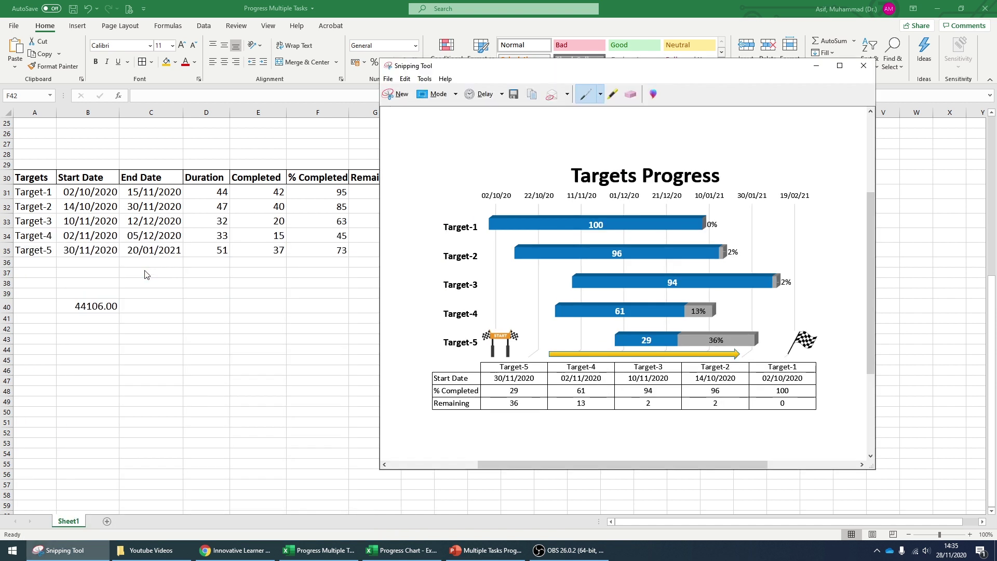
left_click(400, 95)
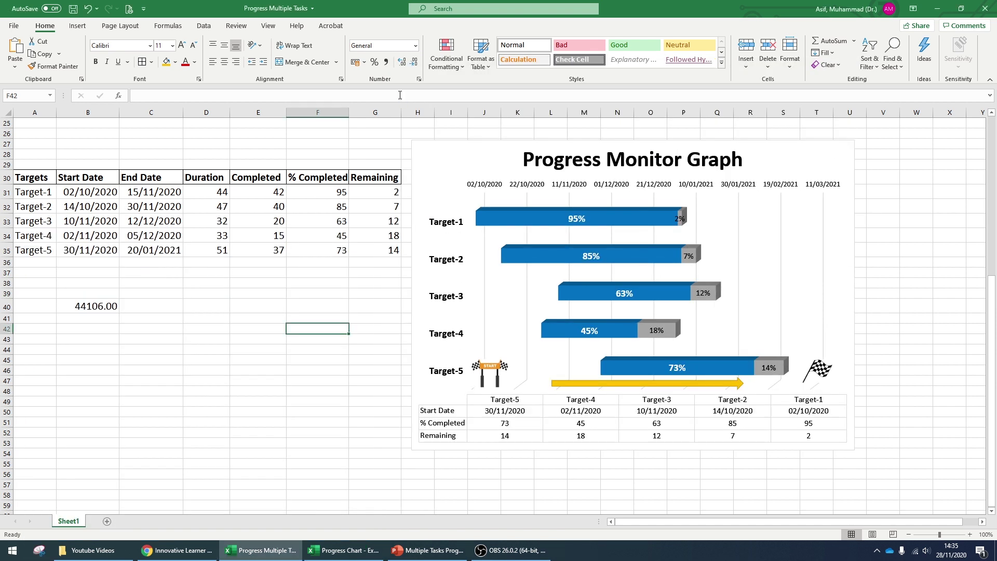
left_click_drag(416, 143, 853, 447)
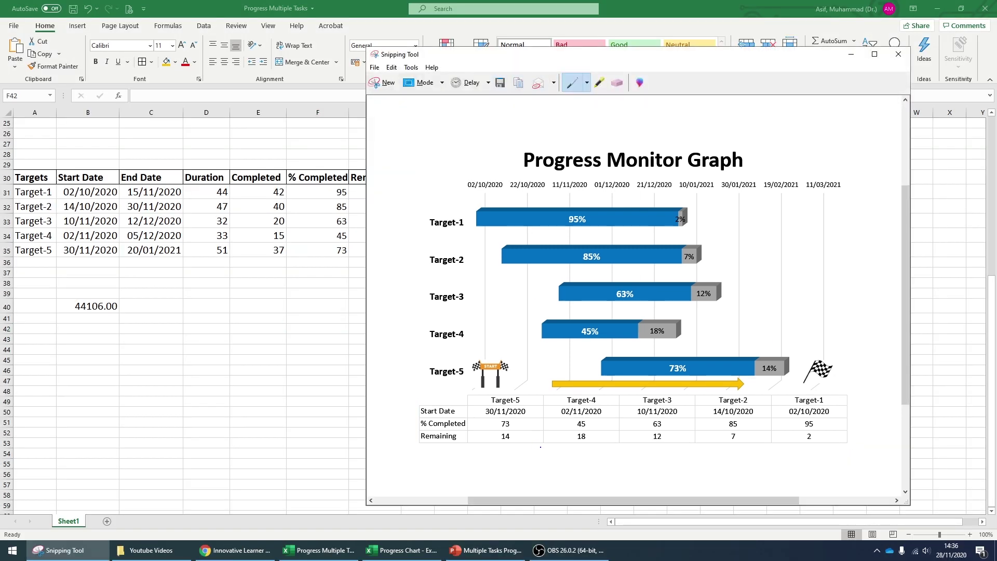
Paste the updated chart snip onto a slide in a new blank PowerPoint presentation.
left_click(486, 557)
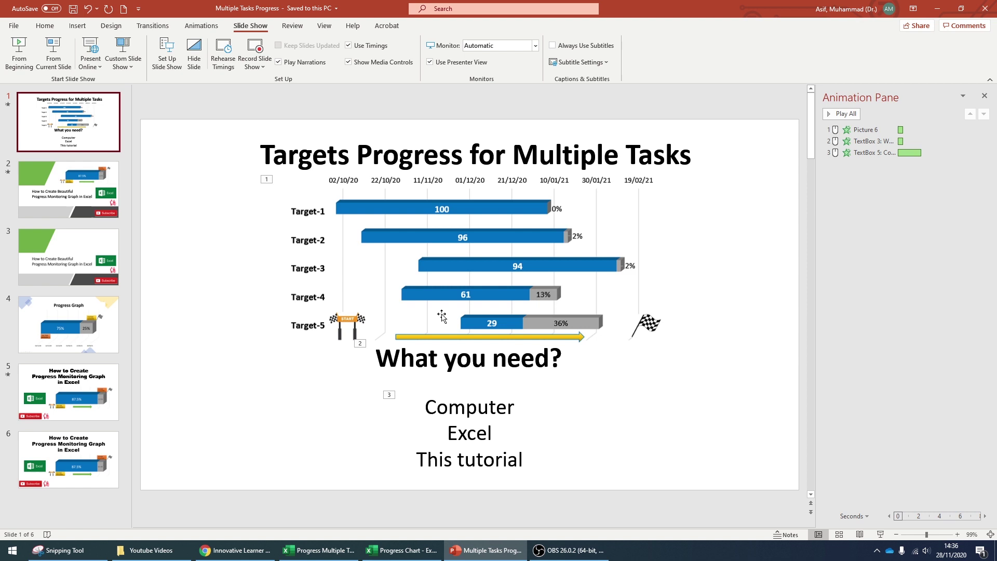
left_click(123, 9)
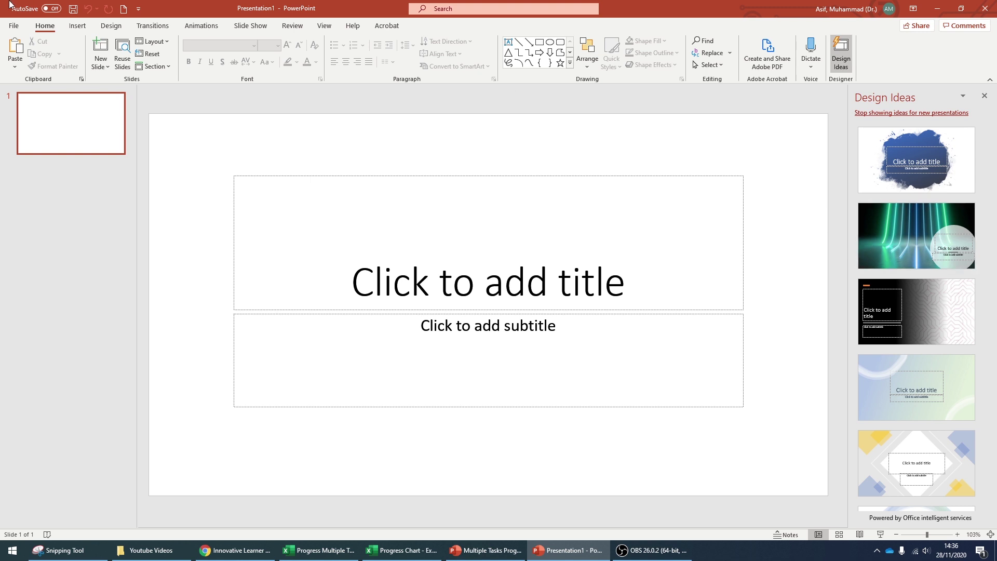
left_click(20, 52)
left_click(222, 114)
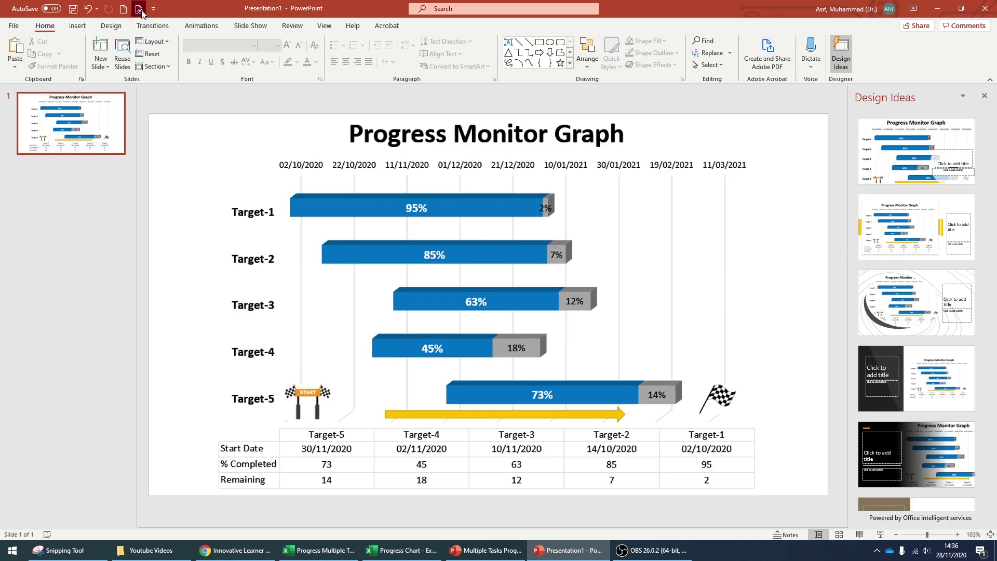
Check the slide's print preview, then minimise the new presentation window.
key("ctrl+p")
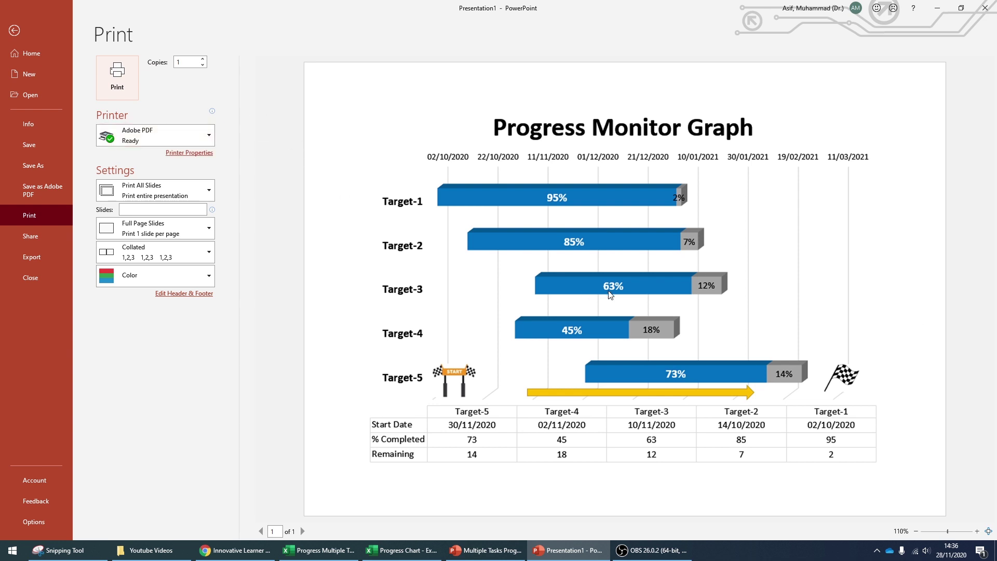
key("Escape")
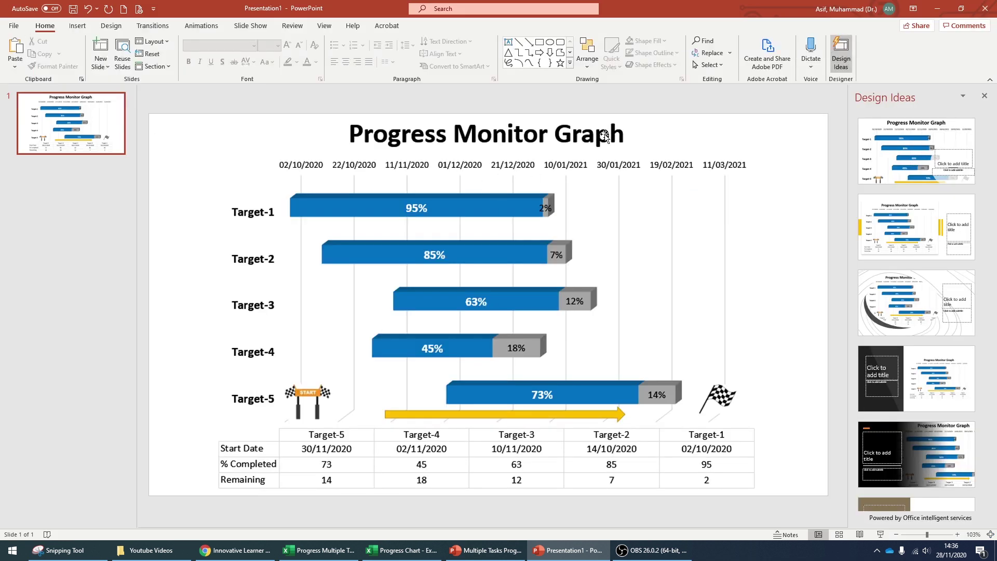
left_click(936, 7)
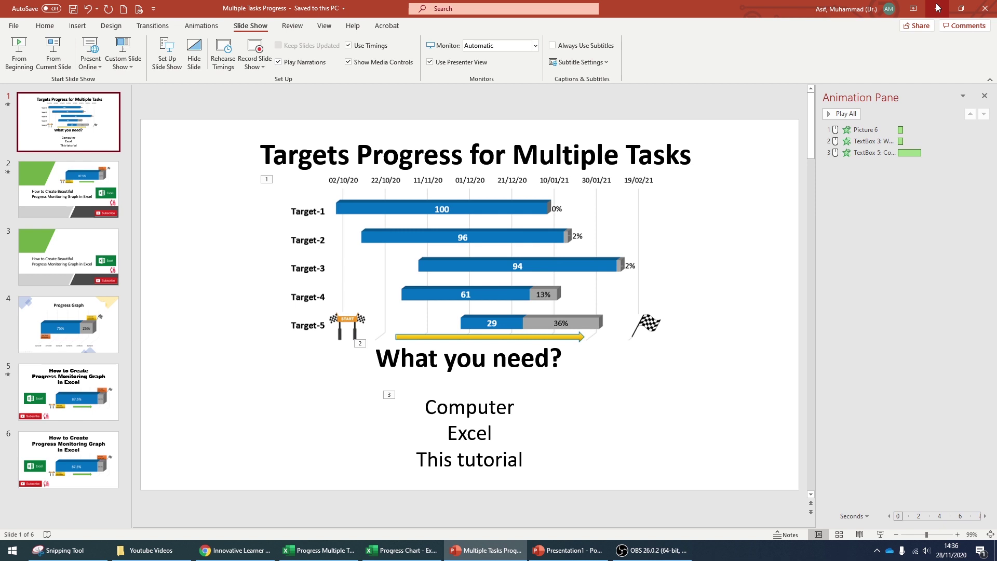
Minimise the Multiple Tasks Progress deck and the Snipping Tool to reveal Excel's updated 95% chart.
left_click(946, 10)
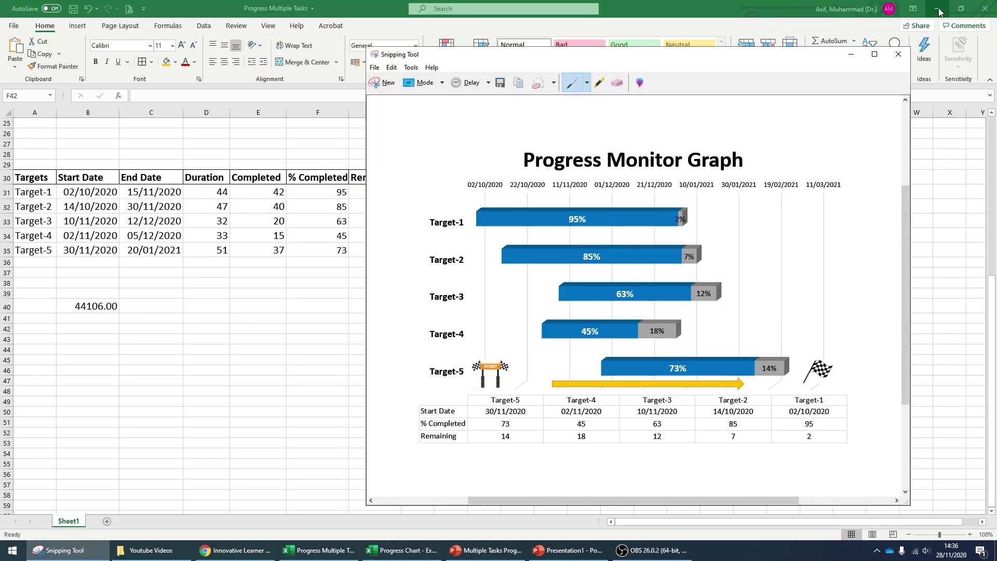
left_click(224, 359)
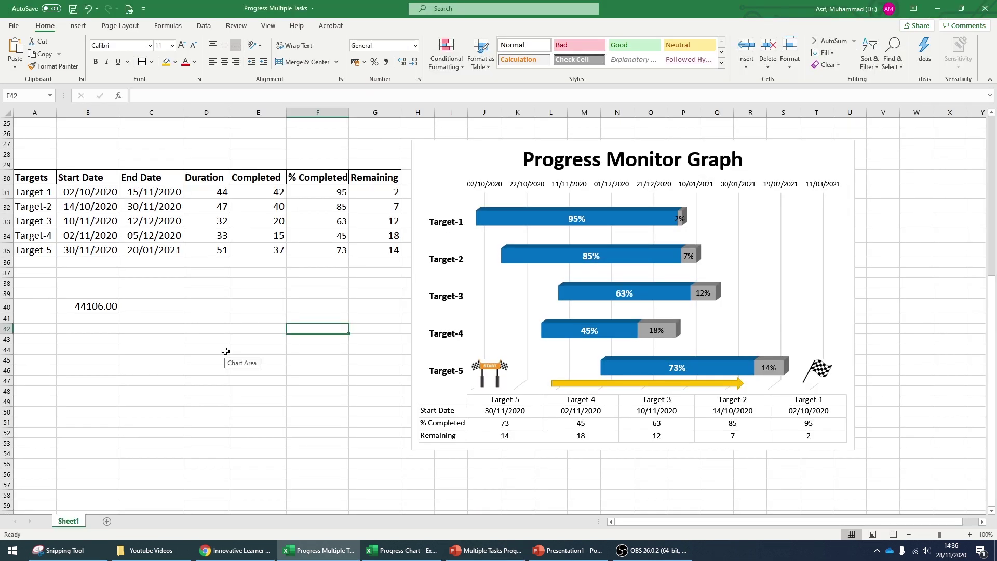